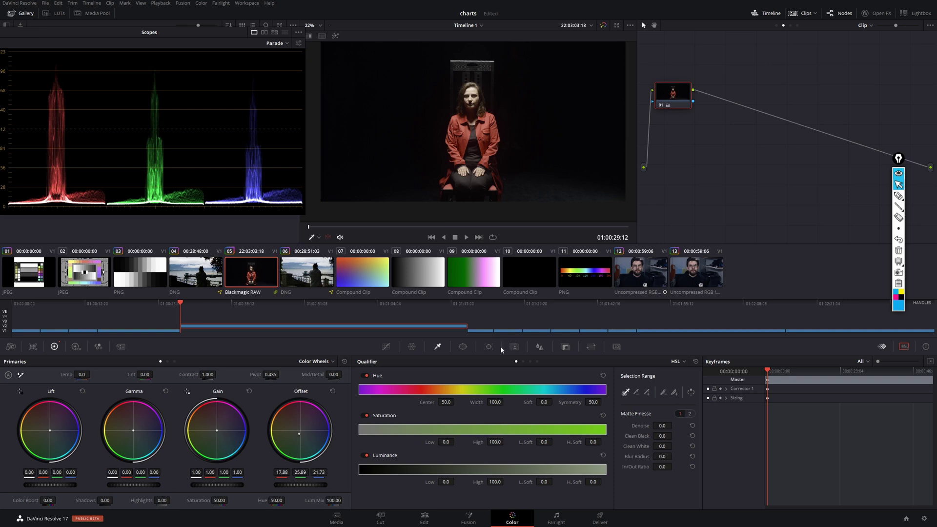
# - Mark the woman's red jacket in the viewer with blue annotation strokes
pyautogui.click(898, 196)
pyautogui.moveTo(485, 122)
pyautogui.mouseDown()
pyautogui.moveTo(494, 114)
pyautogui.moveTo(492, 169)
pyautogui.mouseUp()
pyautogui.moveTo(452, 126)
pyautogui.mouseDown()
pyautogui.moveTo(463, 119)
pyautogui.moveTo(462, 137)
pyautogui.mouseUp()
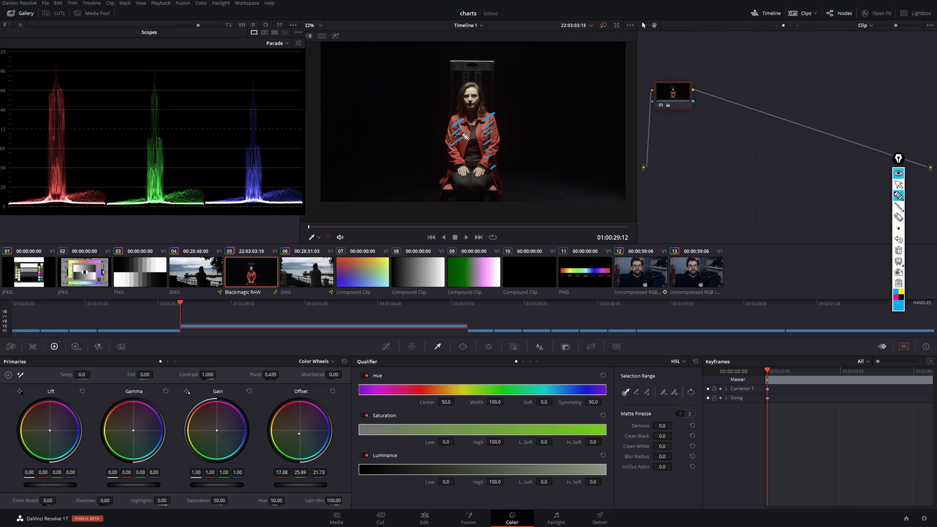
pyautogui.click(899, 184)
# - Mark the dark background around the seated woman with yellow annotation strokes, and clear all annotations
pyautogui.click(900, 292)
pyautogui.click(410, 146)
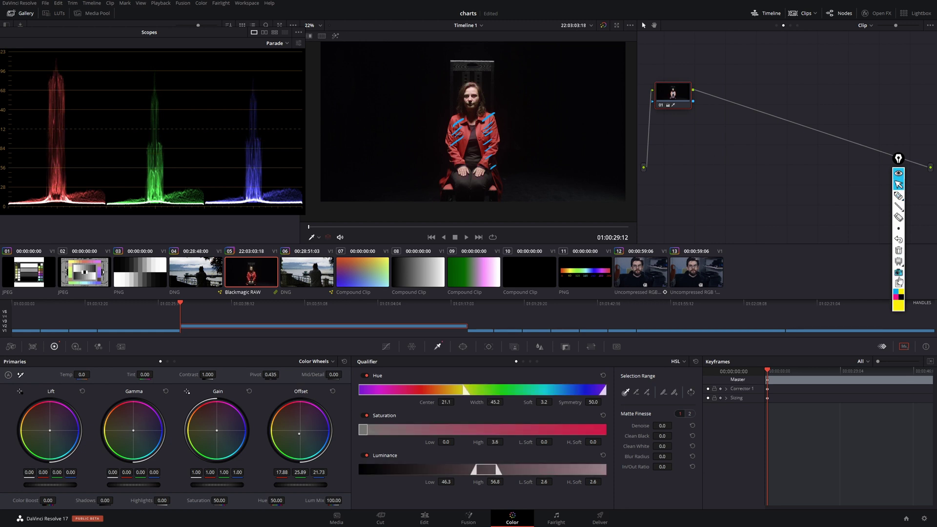
pyautogui.hotkey('ctrl', 'z')
pyautogui.click(897, 196)
pyautogui.moveTo(373, 87); pyautogui.dragTo(404, 74)
pyautogui.moveTo(369, 112)
pyautogui.mouseDown()
pyautogui.moveTo(402, 107)
pyautogui.moveTo(408, 124)
pyautogui.mouseUp()
pyautogui.moveTo(390, 150); pyautogui.dragTo(421, 144)
pyautogui.moveTo(408, 166); pyautogui.dragTo(440, 158)
pyautogui.moveTo(509, 71); pyautogui.dragTo(530, 58)
pyautogui.moveTo(505, 89); pyautogui.dragTo(545, 87)
pyautogui.moveTo(534, 110); pyautogui.dragTo(565, 108)
pyautogui.moveTo(536, 136)
pyautogui.mouseDown()
pyautogui.moveTo(563, 132)
pyautogui.moveTo(585, 145)
pyautogui.mouseUp()
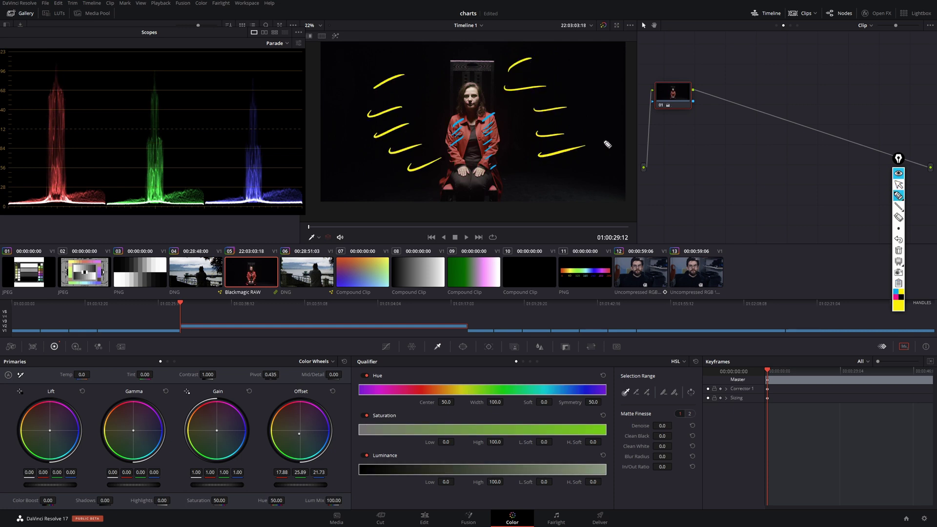
pyautogui.click(898, 251)
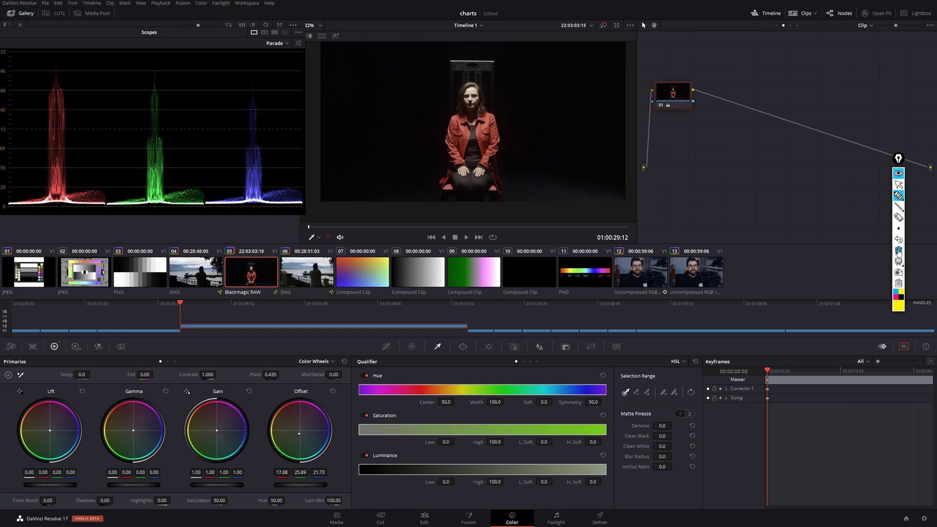
pyautogui.click(898, 186)
# - Look through the Qualifier's RGB, LUM and 3D modes
pyautogui.click(523, 361)
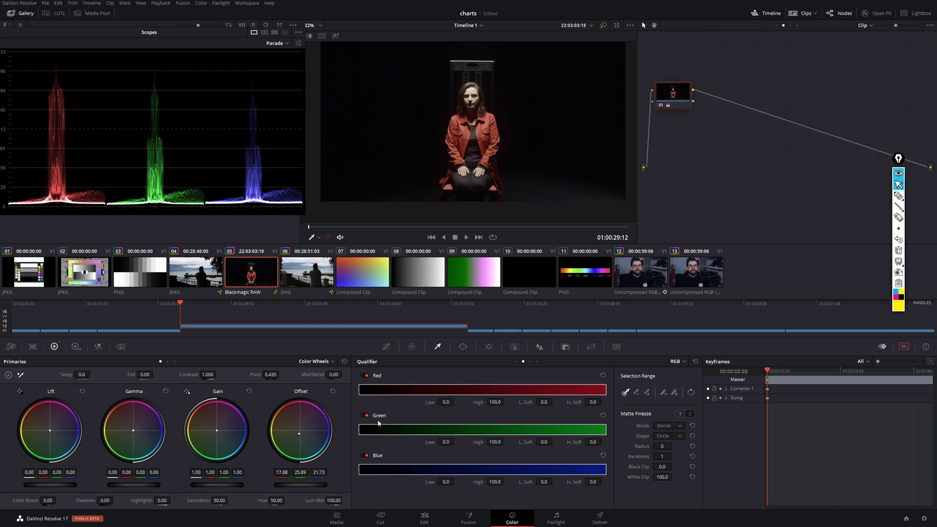
pyautogui.click(530, 361)
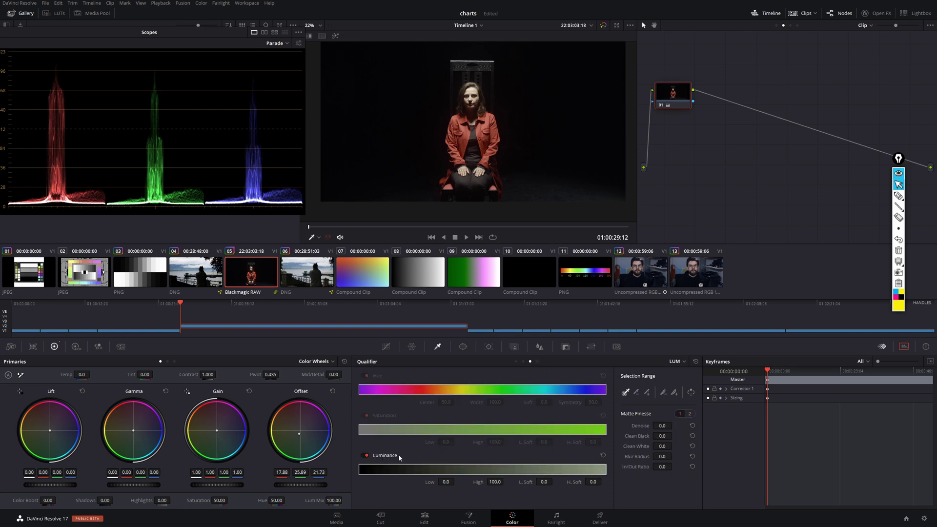
pyautogui.click(538, 362)
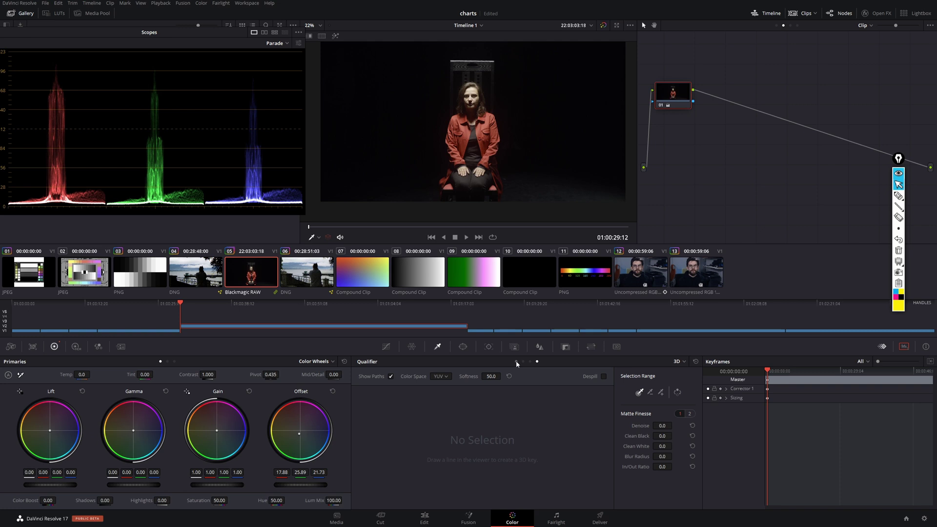
# - Add a serial node and limit its HSL qualifier to hue Center 24.6, Width 17.3 and saturation Low 11.1
pyautogui.hotkey('alt', 's')
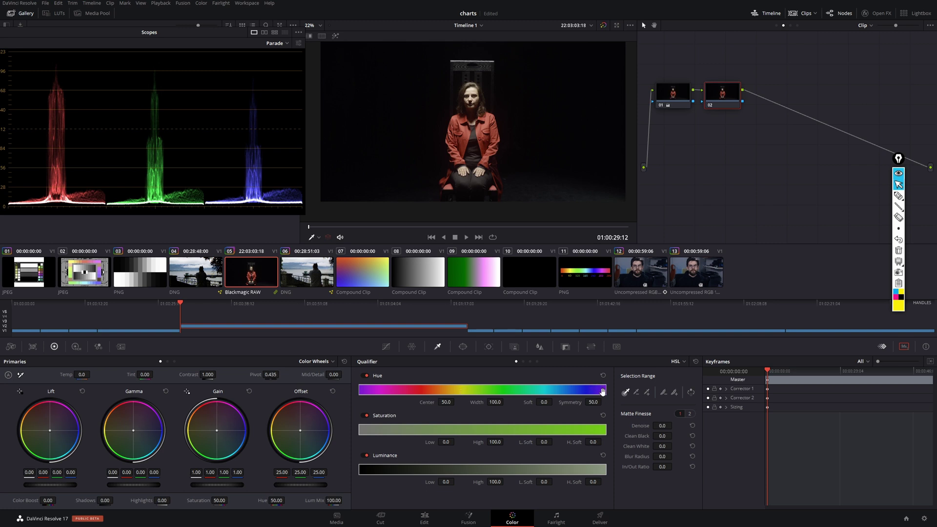
pyautogui.moveTo(605, 389); pyautogui.dragTo(426, 390)
pyautogui.moveTo(360, 430); pyautogui.dragTo(386, 429)
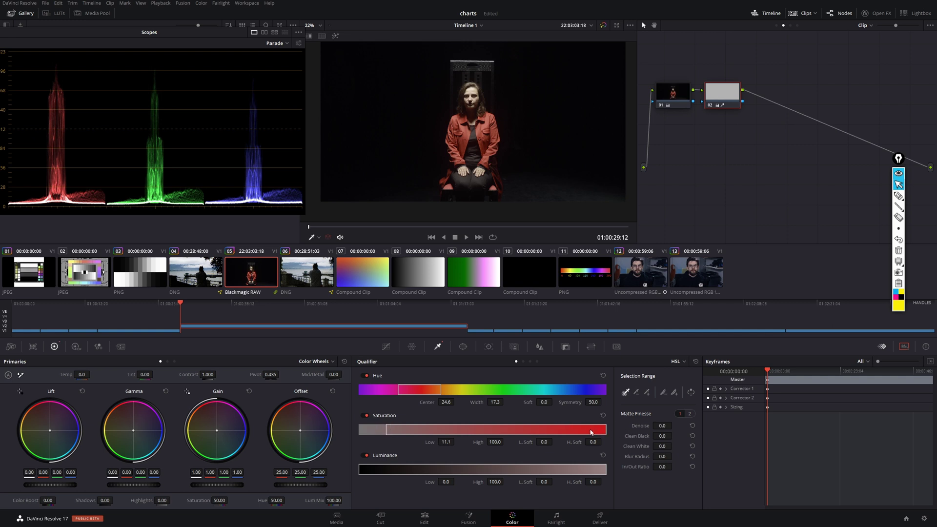
# - Adjust the saturation range to Low 1.8 and High 90.7 while checking the highlighted selection
pyautogui.moveTo(604, 429); pyautogui.dragTo(518, 427)
pyautogui.hotkey('shift', 'h')
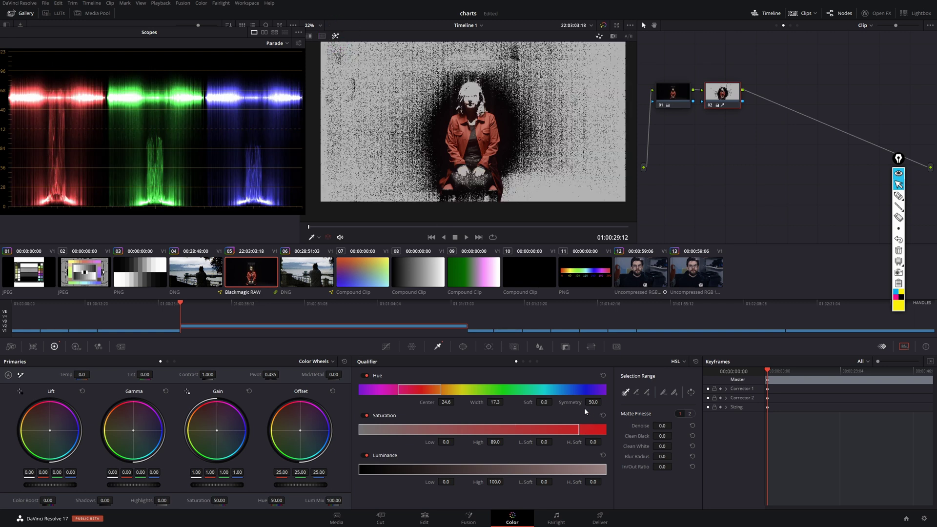
pyautogui.moveTo(360, 429); pyautogui.dragTo(365, 427)
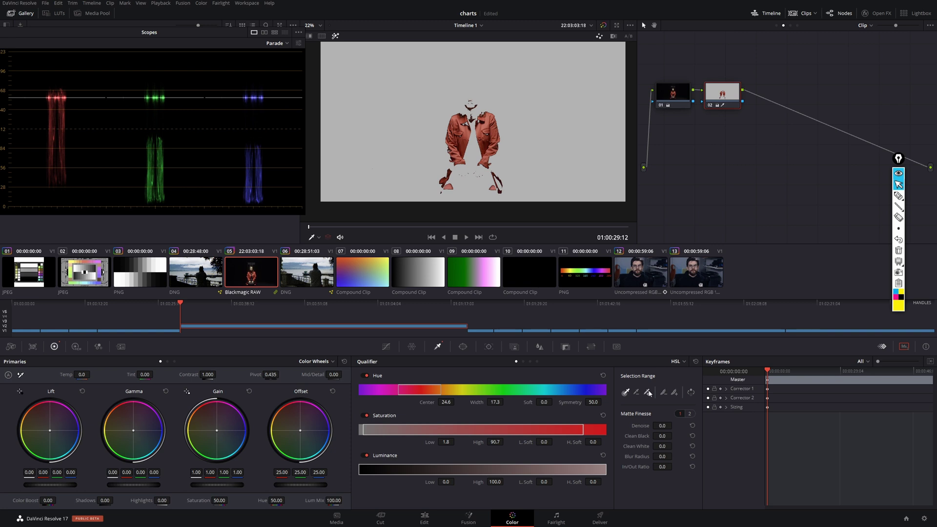
pyautogui.hotkey('shift', 'h')
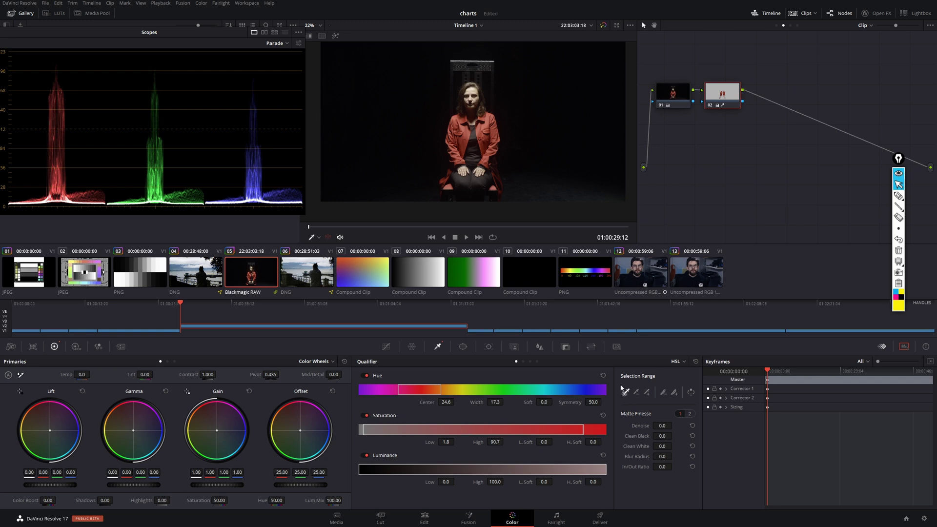
# - Sample the red jacket with the qualifier picker, highlight the selection and widen the hue Width to 6.2
pyautogui.moveTo(490, 146); pyautogui.dragTo(487, 124)
pyautogui.hotkey('shift', 'h')
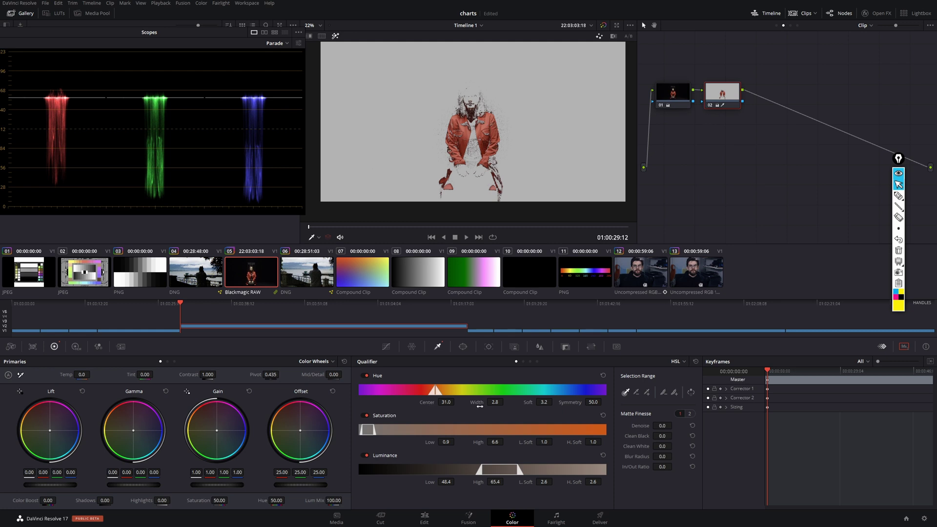
pyautogui.moveTo(494, 402); pyautogui.dragTo(505, 401)
pyautogui.scroll(-1, 506, 401)
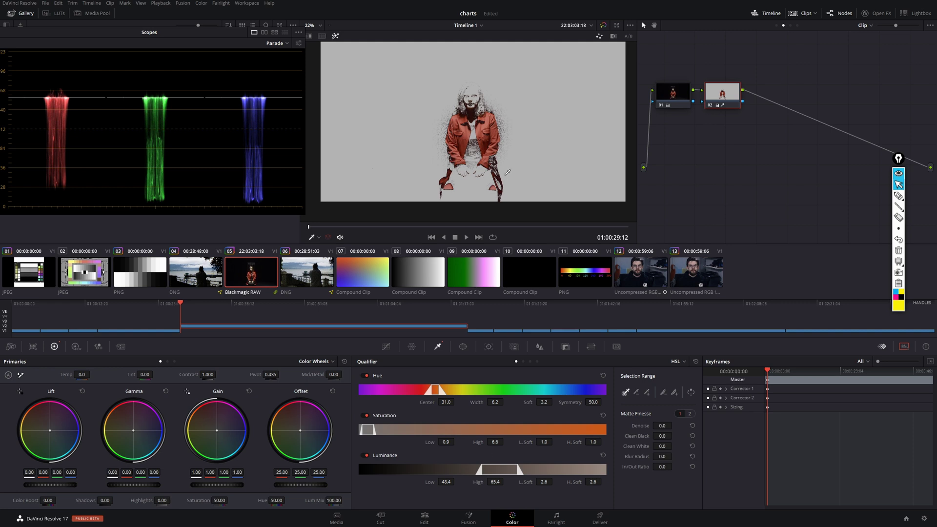
# - Add the area at the chair's lower edge to the qualifier selection, and switch to the subtract picker
pyautogui.click(647, 391)
pyautogui.click(503, 181)
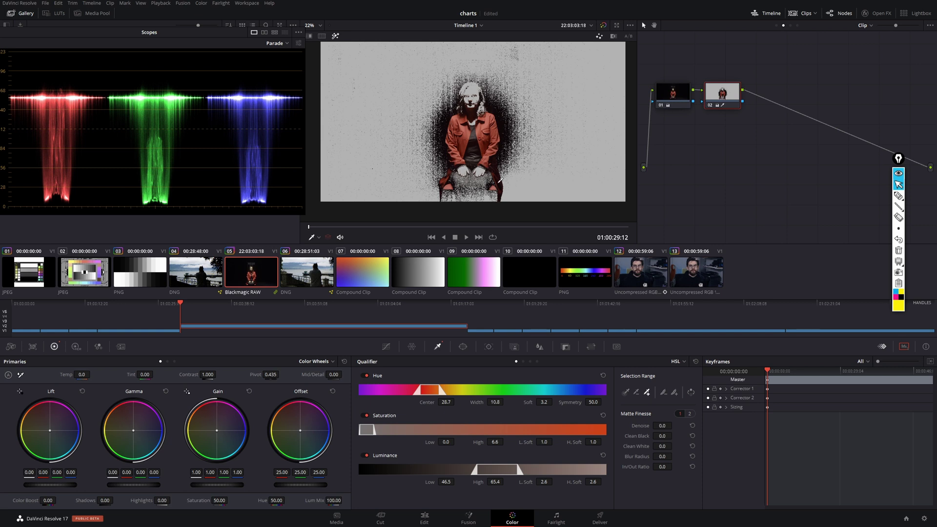
pyautogui.click(636, 392)
# - Set the saturation range's Low to 0.4 and its L. Soft to 1.4
pyautogui.moveTo(429, 442)
pyautogui.mouseDown()
pyautogui.moveTo(457, 441)
pyautogui.moveTo(429, 445)
pyautogui.mouseUp()
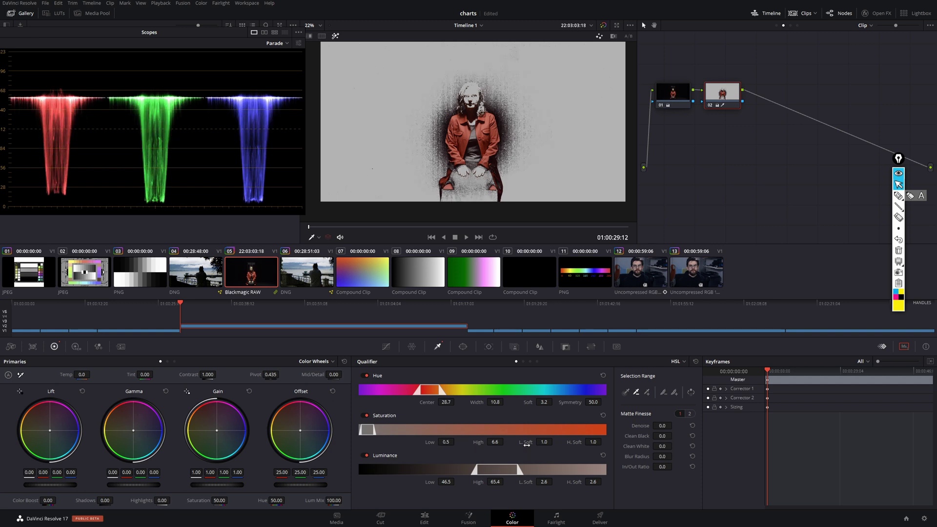
pyautogui.moveTo(427, 442)
pyautogui.mouseDown()
pyautogui.moveTo(440, 442)
pyautogui.moveTo(419, 441)
pyautogui.moveTo(448, 442)
pyautogui.moveTo(439, 442)
pyautogui.mouseUp()
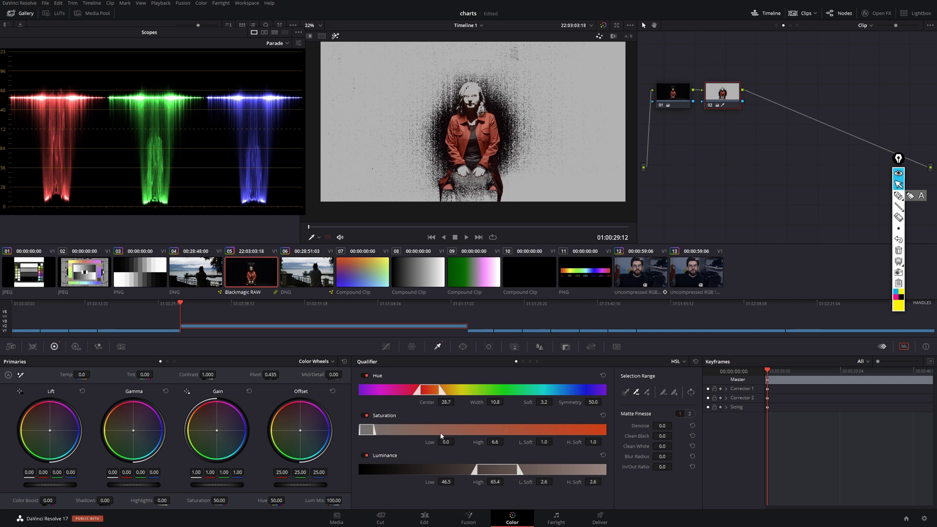
pyautogui.moveTo(456, 442); pyautogui.dragTo(437, 435)
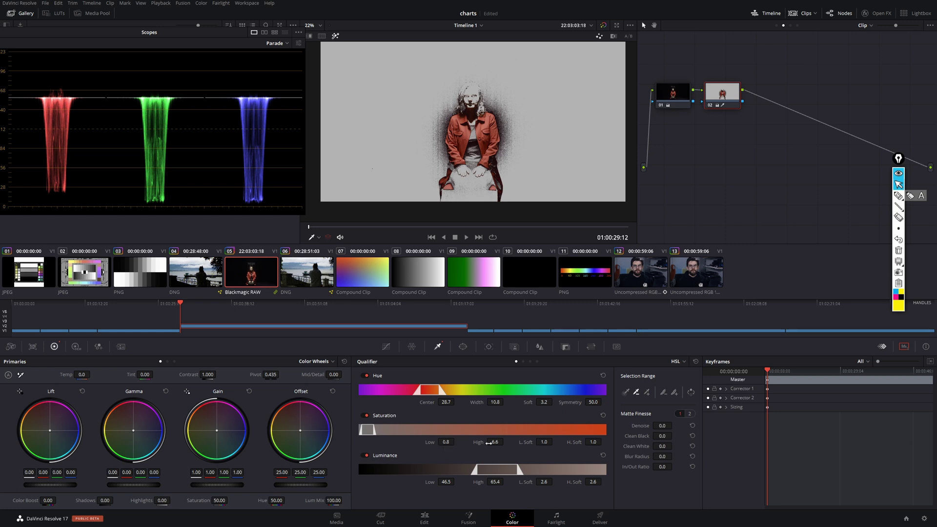
pyautogui.moveTo(526, 442)
pyautogui.mouseDown()
pyautogui.moveTo(535, 441)
pyautogui.moveTo(529, 437)
pyautogui.mouseUp()
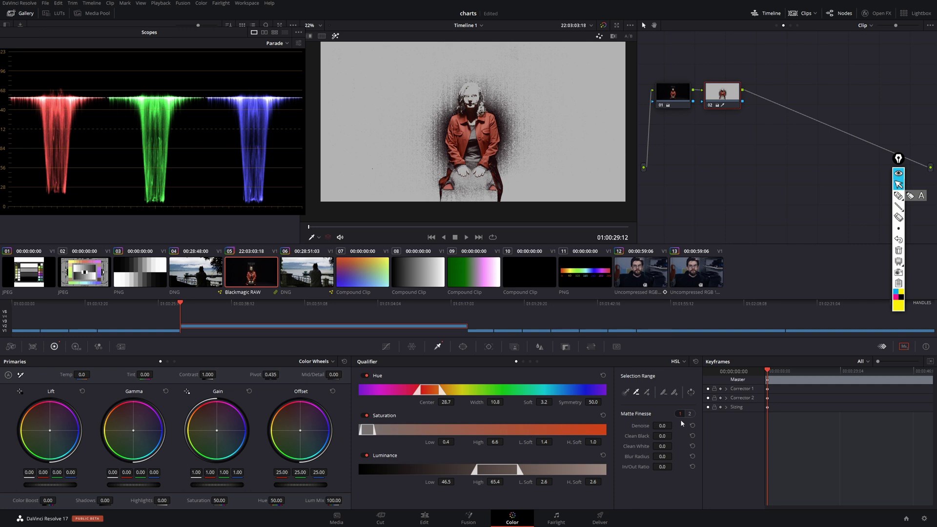
# - Mark the noisy fringe around the jacket with yellow and blue annotation strokes, and clear them
pyautogui.click(898, 197)
pyautogui.moveTo(509, 102)
pyautogui.mouseDown()
pyautogui.moveTo(498, 105)
pyautogui.moveTo(510, 139)
pyautogui.moveTo(501, 156)
pyautogui.mouseUp()
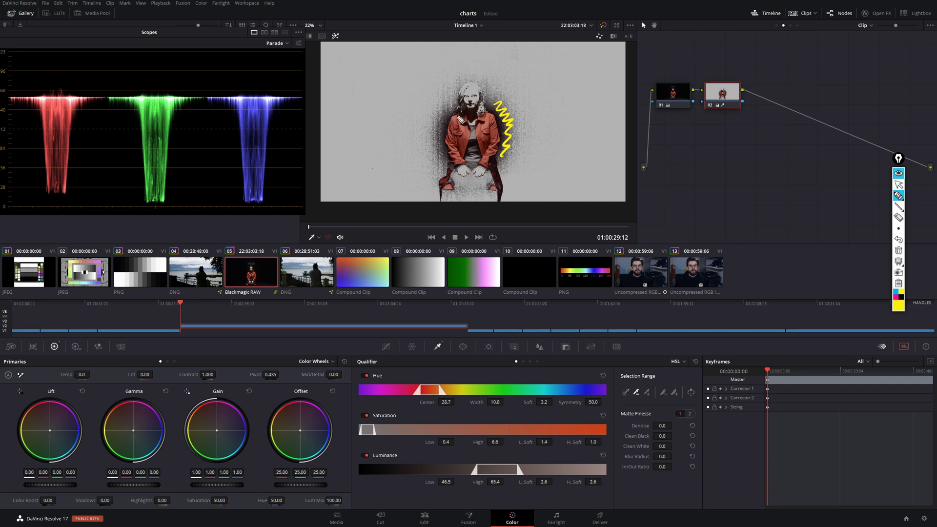
pyautogui.moveTo(451, 117)
pyautogui.mouseDown()
pyautogui.moveTo(444, 140)
pyautogui.moveTo(452, 118)
pyautogui.mouseUp()
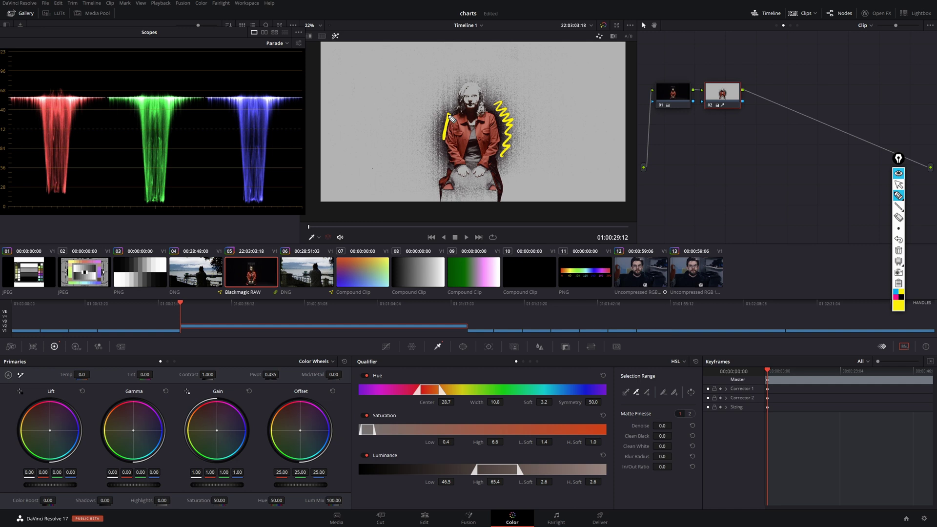
pyautogui.click(895, 294)
pyautogui.moveTo(503, 190)
pyautogui.mouseDown()
pyautogui.moveTo(498, 180)
pyautogui.moveTo(503, 186)
pyautogui.mouseUp()
pyautogui.click(897, 251)
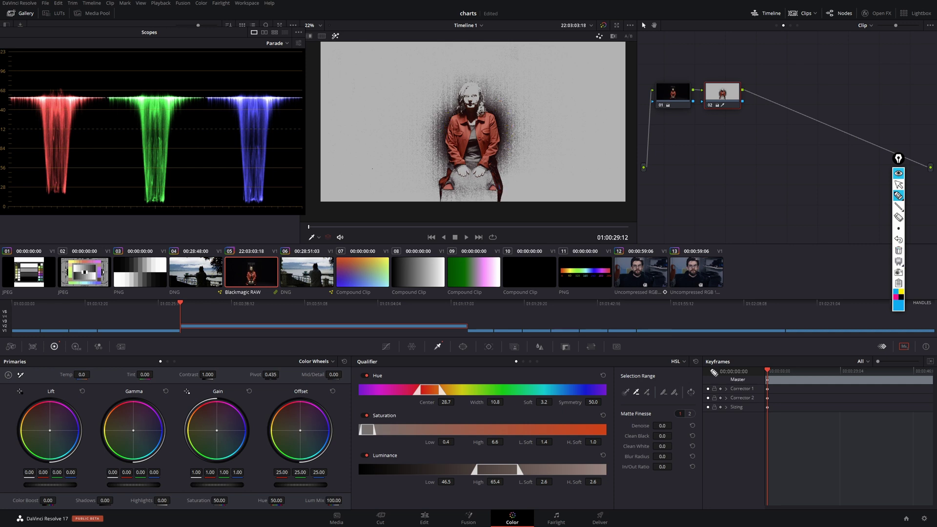
pyautogui.click(898, 184)
# - Clean the matte with Denoise 14.2, Clean Black 3.2 and saturation L. Soft 2.6, and check it in black and white
pyautogui.moveTo(682, 428)
pyautogui.mouseDown()
pyautogui.moveTo(673, 425)
pyautogui.moveTo(674, 436)
pyautogui.mouseUp()
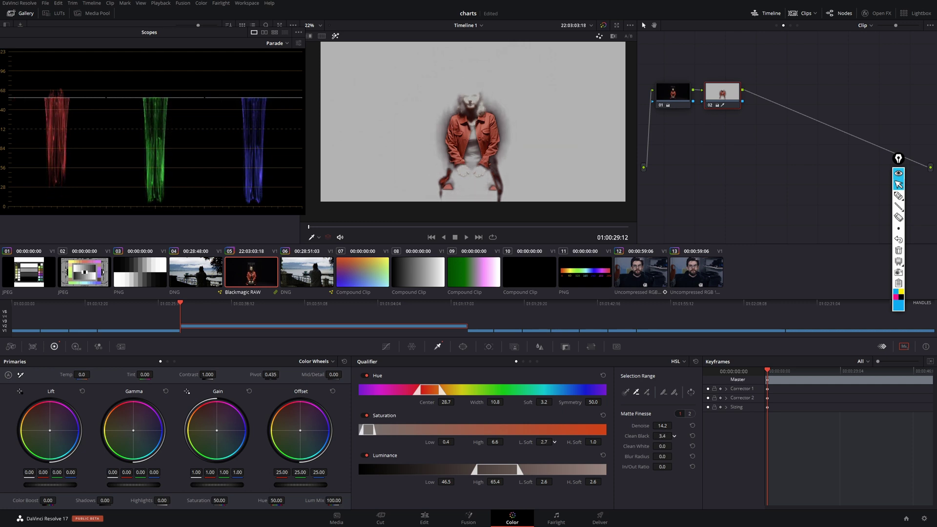
pyautogui.click(613, 36)
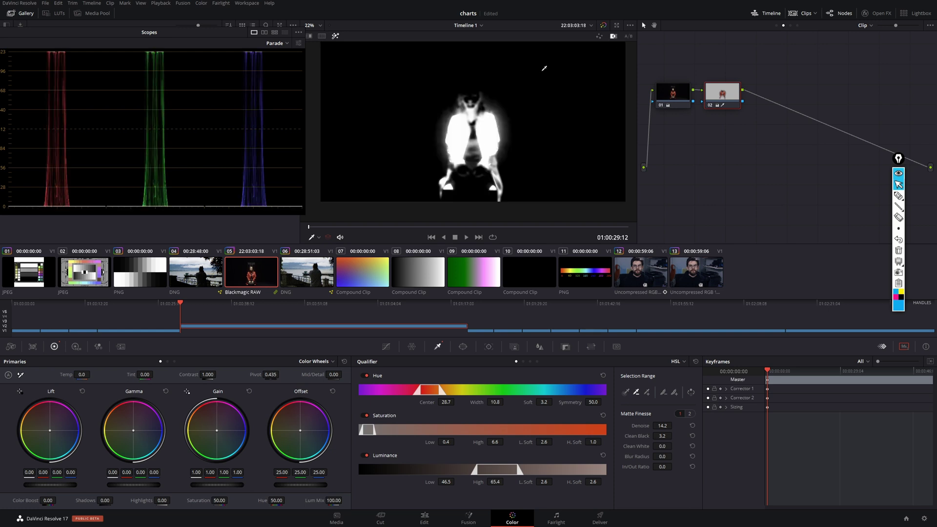
pyautogui.click(599, 37)
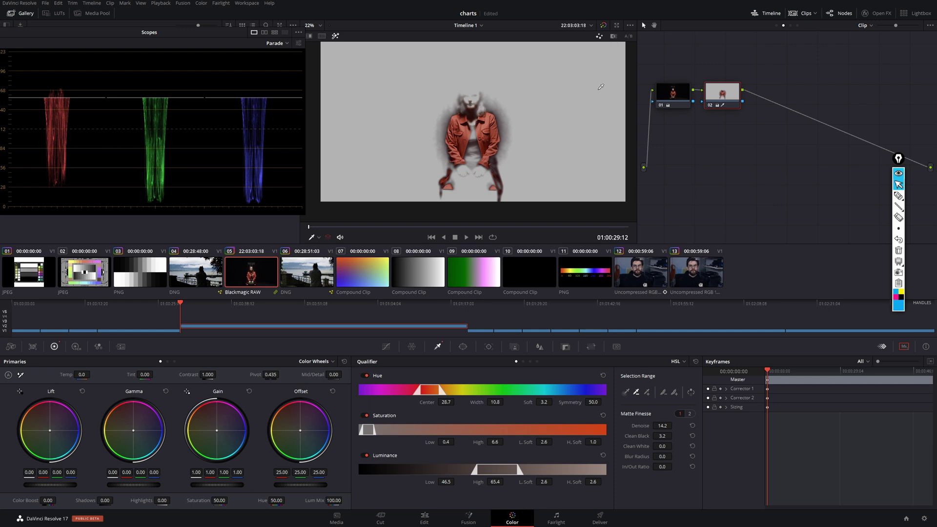
# - Try a Clean White of 17.7 combined with a saturation L. Soft of 11.1
pyautogui.moveTo(661, 446); pyautogui.dragTo(679, 446)
pyautogui.moveTo(544, 441); pyautogui.dragTo(554, 442)
pyautogui.moveTo(662, 445); pyautogui.dragTo(674, 446)
pyautogui.moveTo(543, 442); pyautogui.dragTo(554, 442)
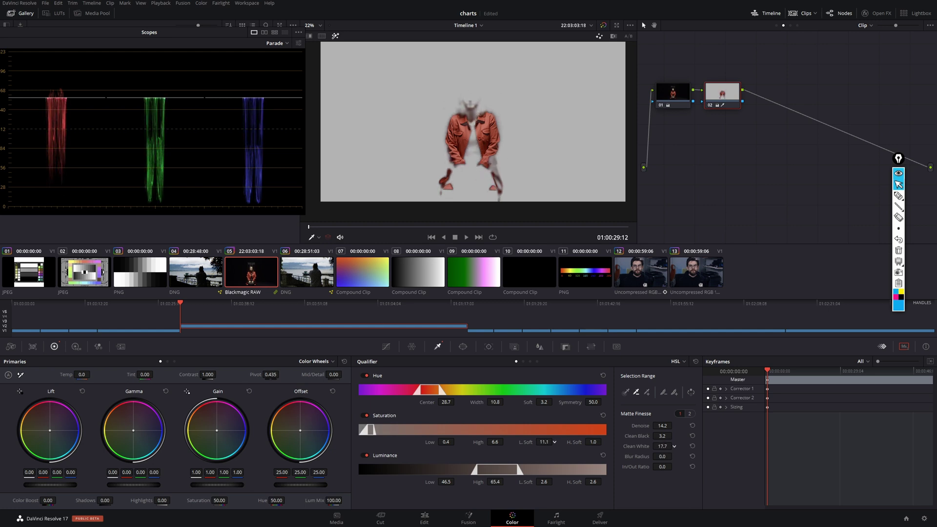
# - Try a Clean White of 6.6 and compare saturation L. Soft values of 2.2, 3.6 and 0.8
pyautogui.moveTo(662, 445); pyautogui.dragTo(635, 446)
pyautogui.moveTo(543, 441); pyautogui.dragTo(520, 441)
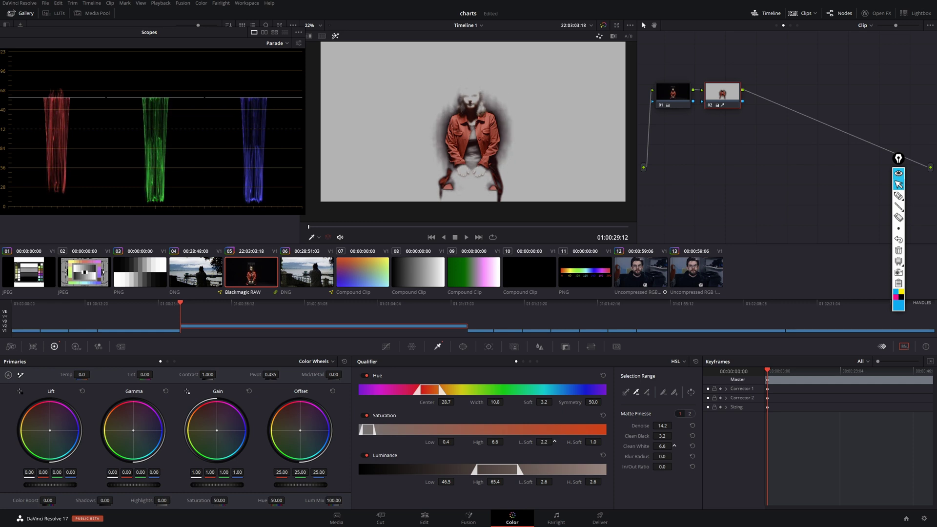
pyautogui.moveTo(662, 446); pyautogui.dragTo(666, 446)
pyautogui.moveTo(544, 441); pyautogui.dragTo(555, 441)
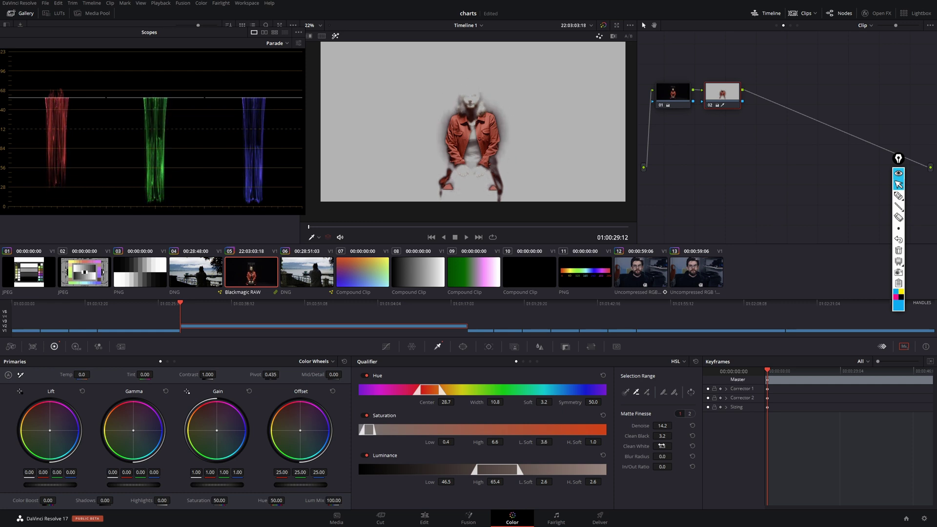
pyautogui.moveTo(662, 446); pyautogui.dragTo(666, 443)
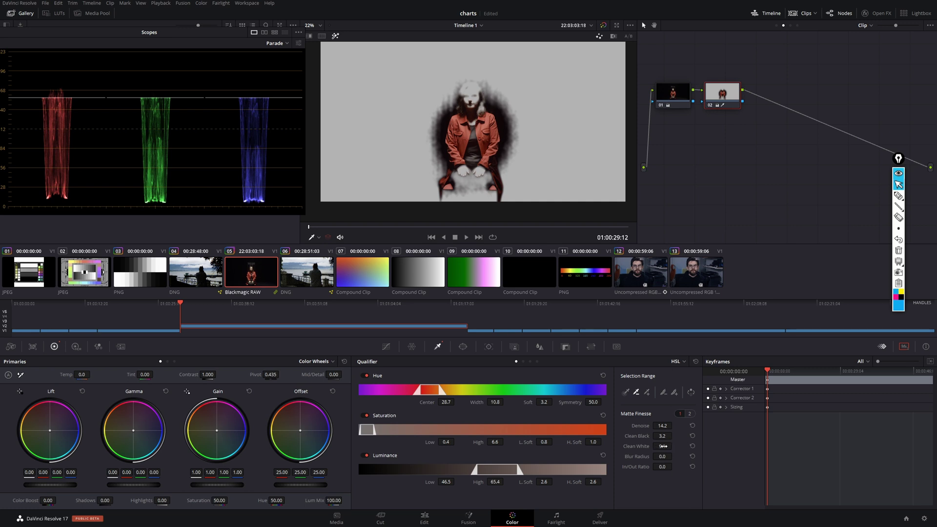
# - Set the matte's Clean White to 87.2 and the saturation L. Soft to 3.9
pyautogui.moveTo(662, 446); pyautogui.dragTo(731, 445)
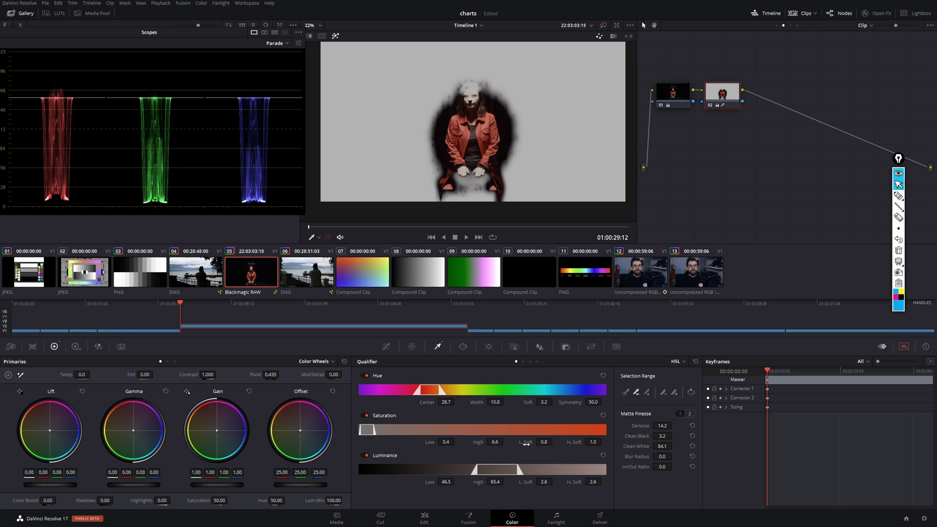
pyautogui.moveTo(554, 442); pyautogui.dragTo(573, 442)
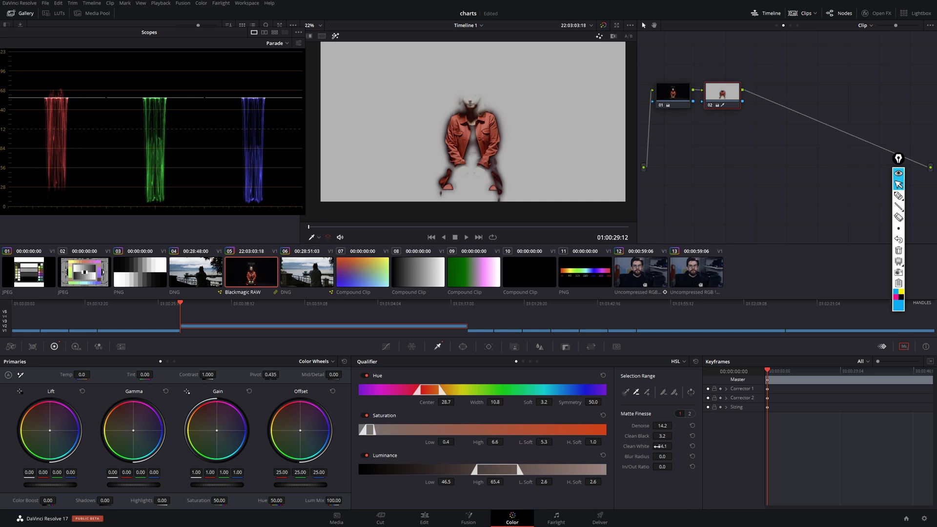
pyautogui.moveTo(662, 446); pyautogui.dragTo(617, 448)
pyautogui.moveTo(537, 441); pyautogui.dragTo(522, 441)
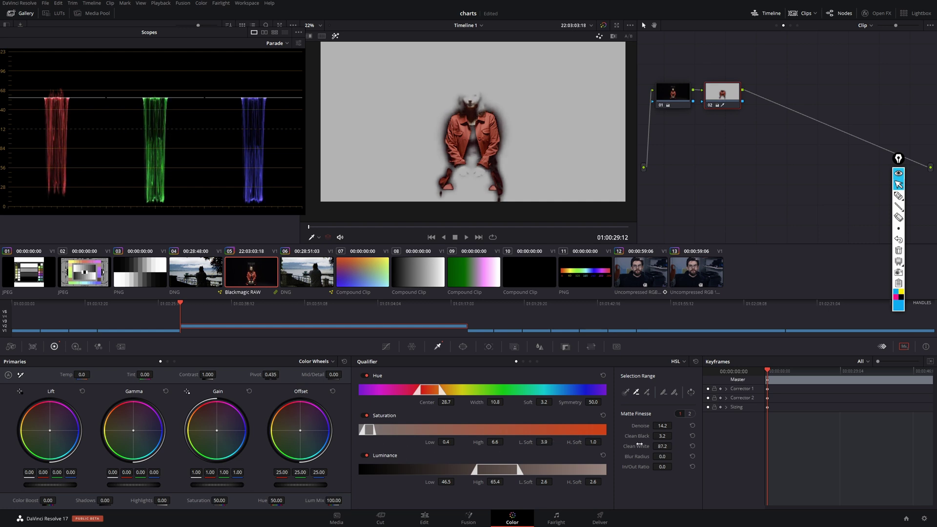
# - Refine the jacket matte with Clean Black 7.4, Blur Radius 25.4 and In/Out Ratio 35.7
pyautogui.moveTo(662, 436); pyautogui.dragTo(667, 435)
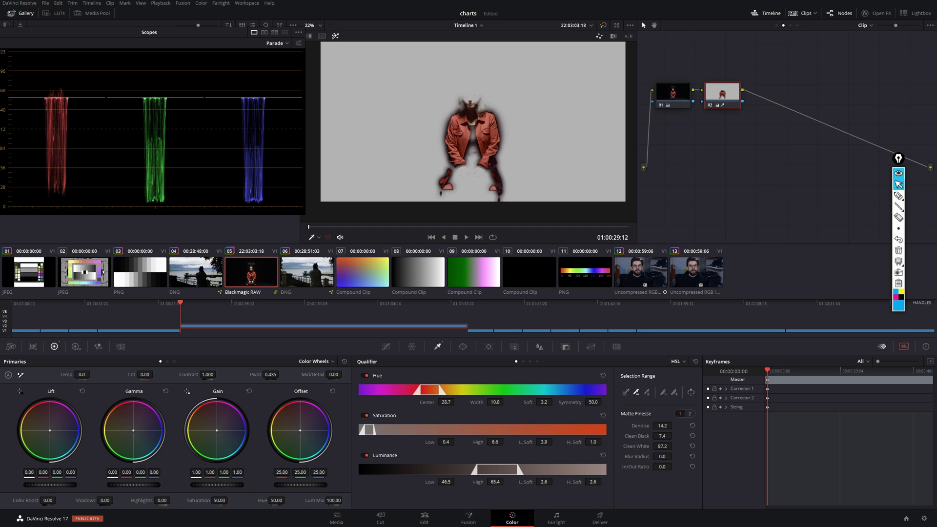
pyautogui.moveTo(662, 457); pyautogui.dragTo(674, 456)
pyautogui.moveTo(662, 467); pyautogui.dragTo(674, 466)
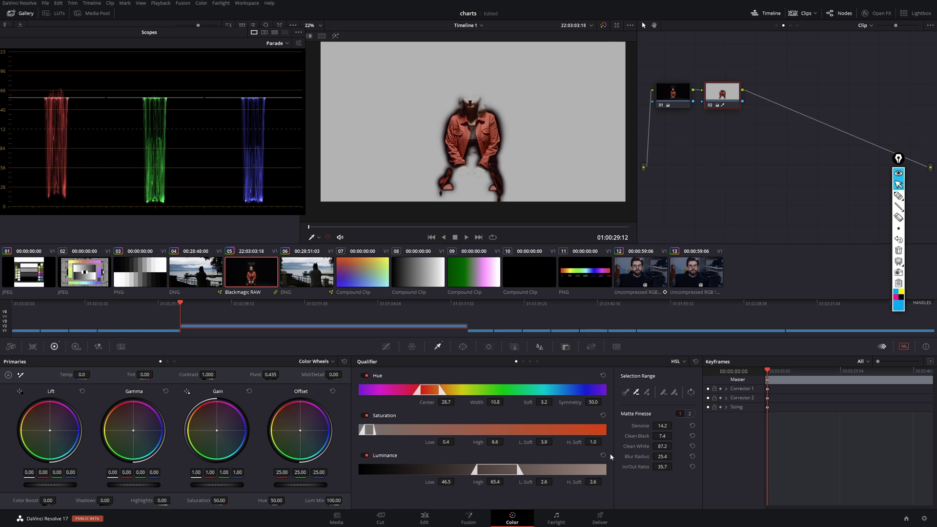
# - Shift the qualified jacket's Hue to 70.50 with the highlight off, and highlight the selection again with the second Matte Finesse page shown
pyautogui.hotkey('shift', 'h')
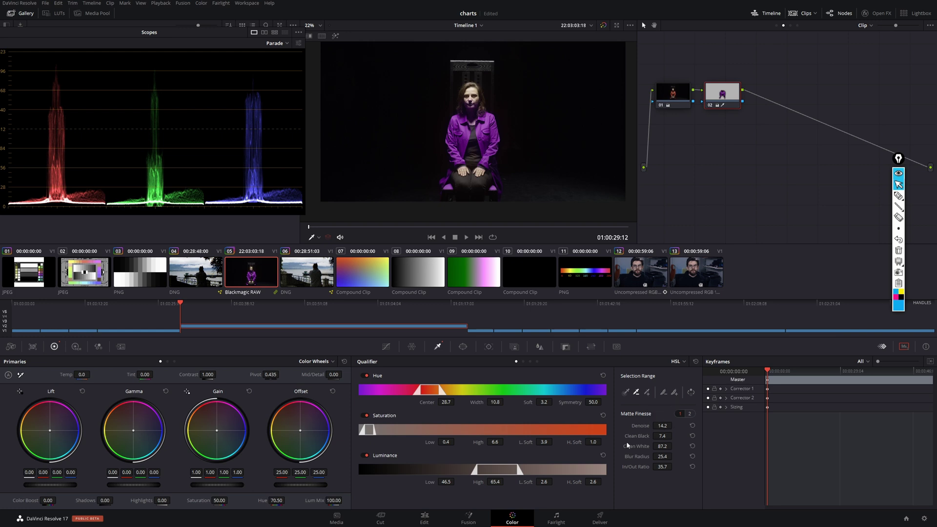
pyautogui.click(690, 414)
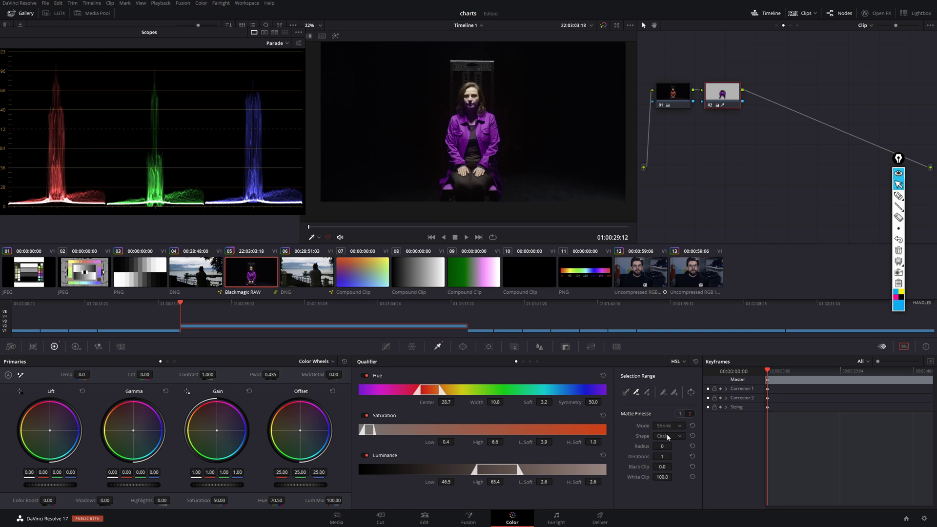
pyautogui.hotkey('shift', 'h')
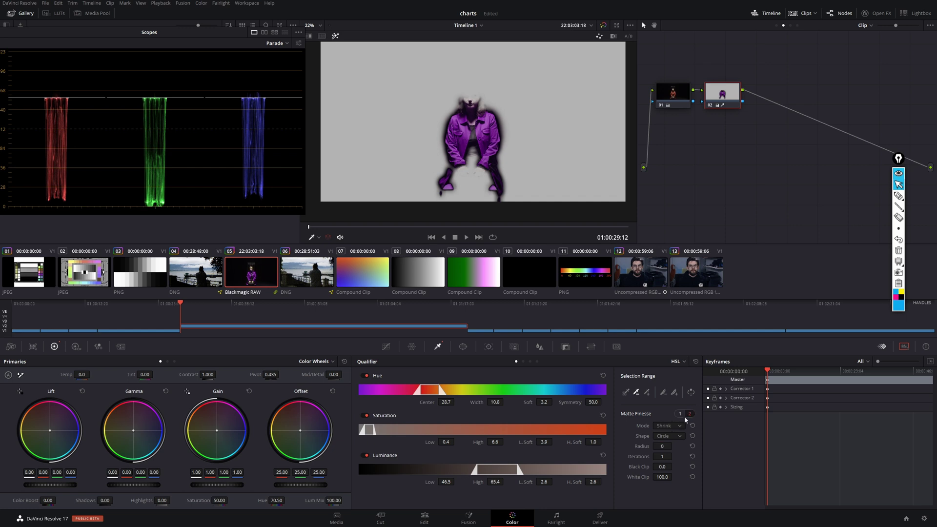
# - Set the Shrink matte's Shape to Diamond and its Radius to 2
pyautogui.click(669, 436)
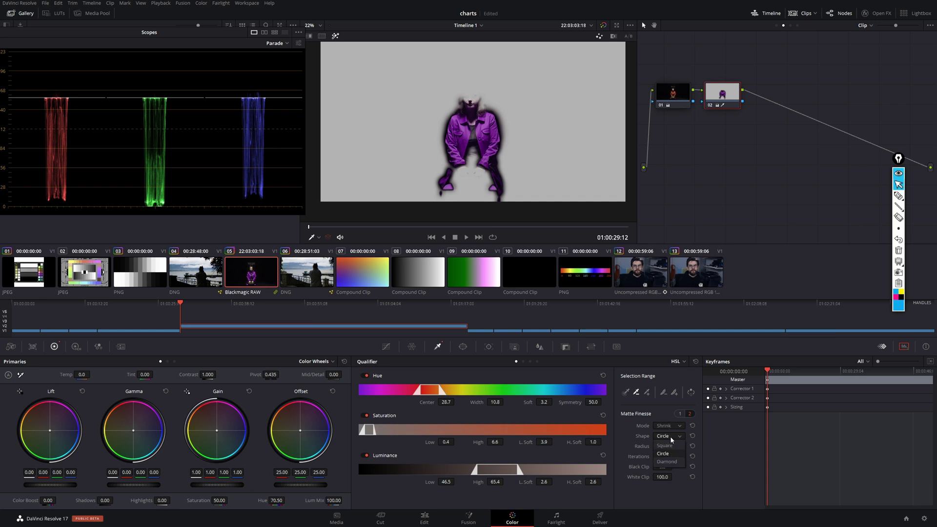
pyautogui.click(669, 460)
pyautogui.moveTo(662, 446); pyautogui.dragTo(674, 446)
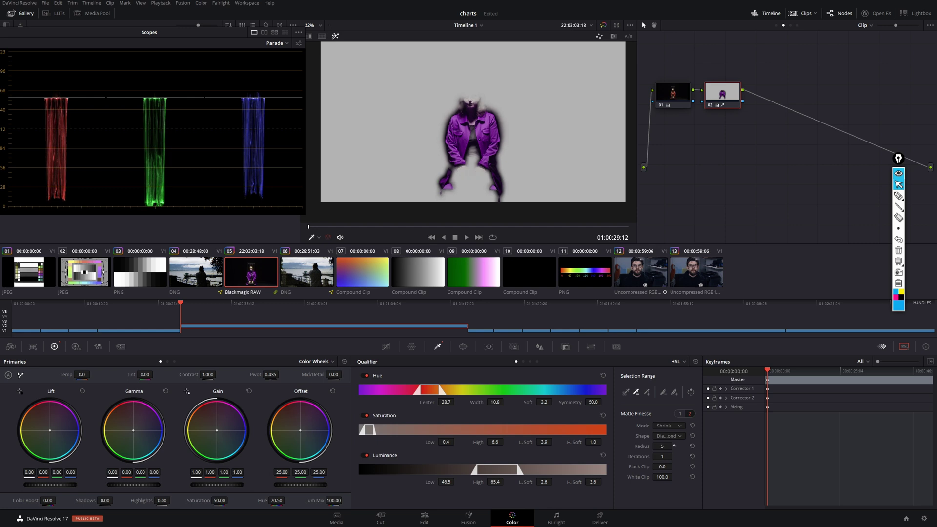
pyautogui.scroll(-4, 674, 445)
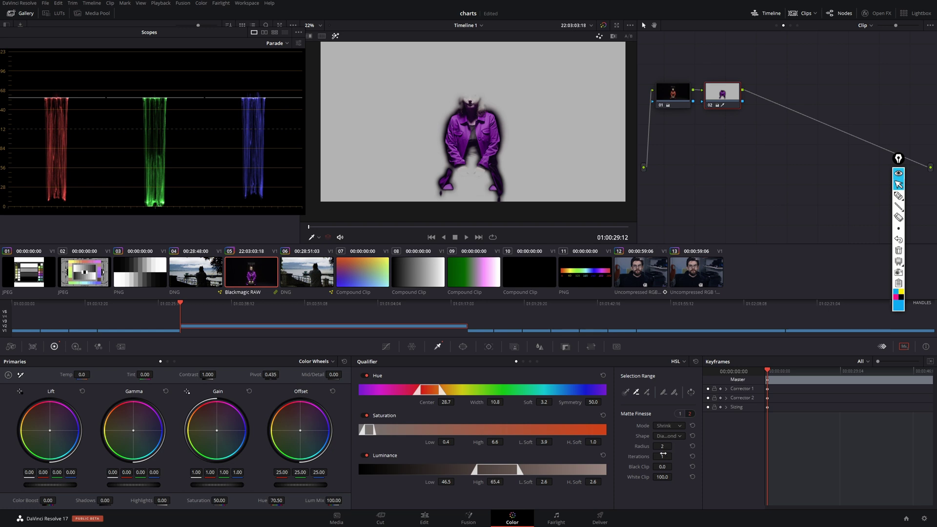
# - Try 14 iterations on the jacket's Shrink matte and settle on 2 iterations
pyautogui.scroll(13, 674, 456)
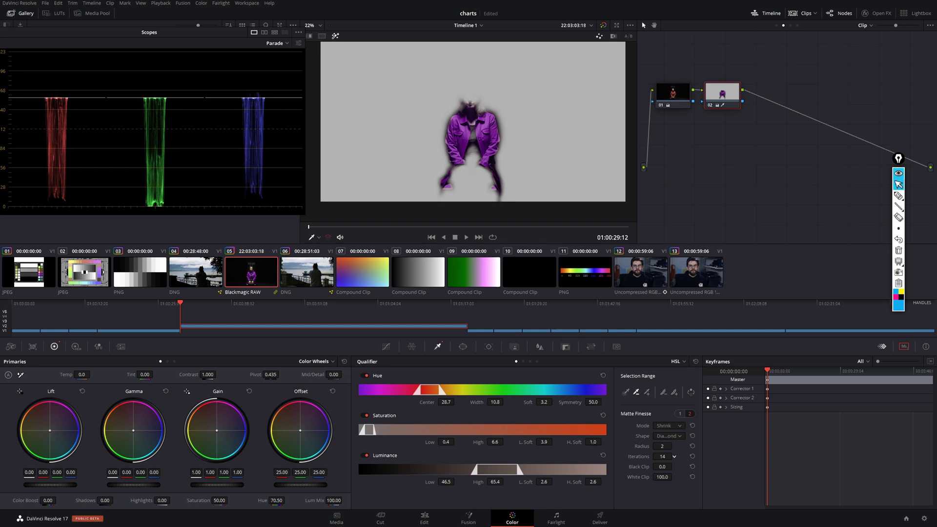
pyautogui.scroll(-4, 674, 456)
pyautogui.scroll(-7, 674, 456)
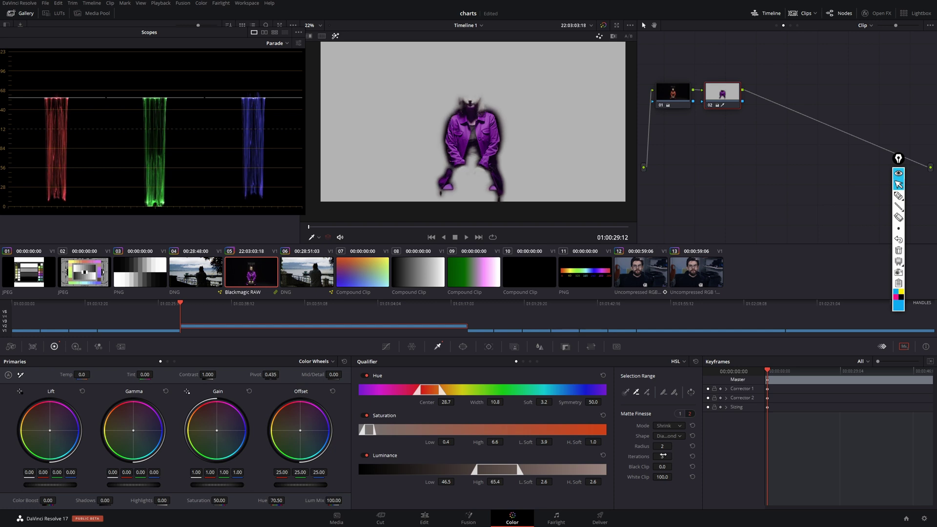
pyautogui.click(662, 456)
pyautogui.write('2')
# - Turn off the selection highlight and inspect the recolored jacket and the woman's face up close
pyautogui.hotkey('shift', 'h')
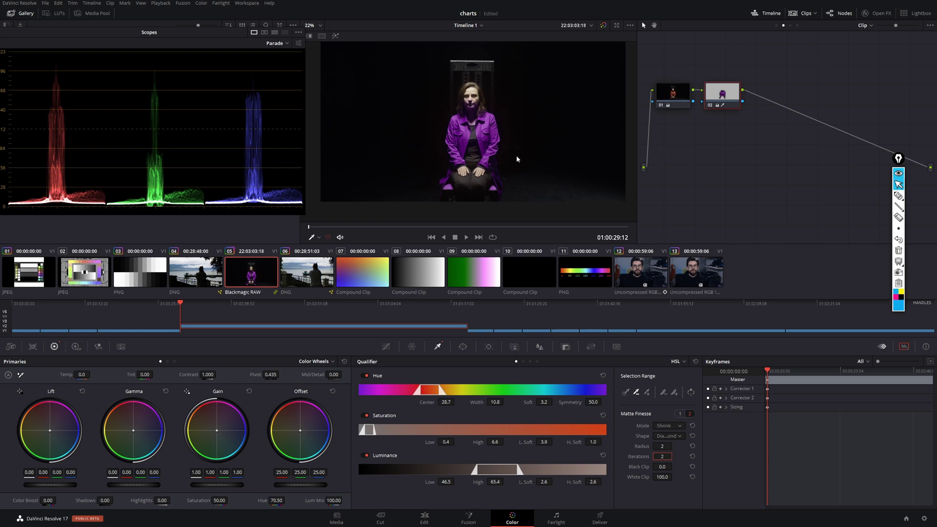
pyautogui.scroll(2, 470, 108)
pyautogui.scroll(5, 469, 109)
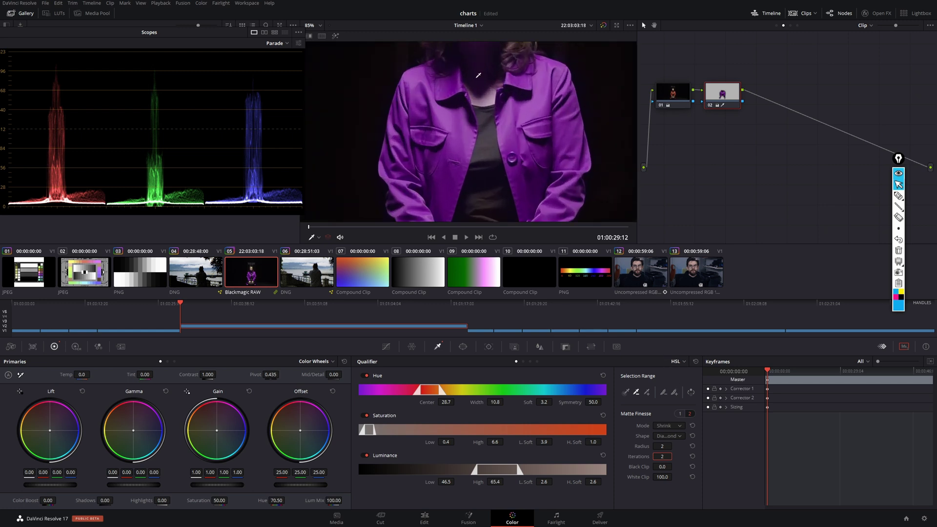
pyautogui.moveTo(480, 143); pyautogui.dragTo(474, 138)
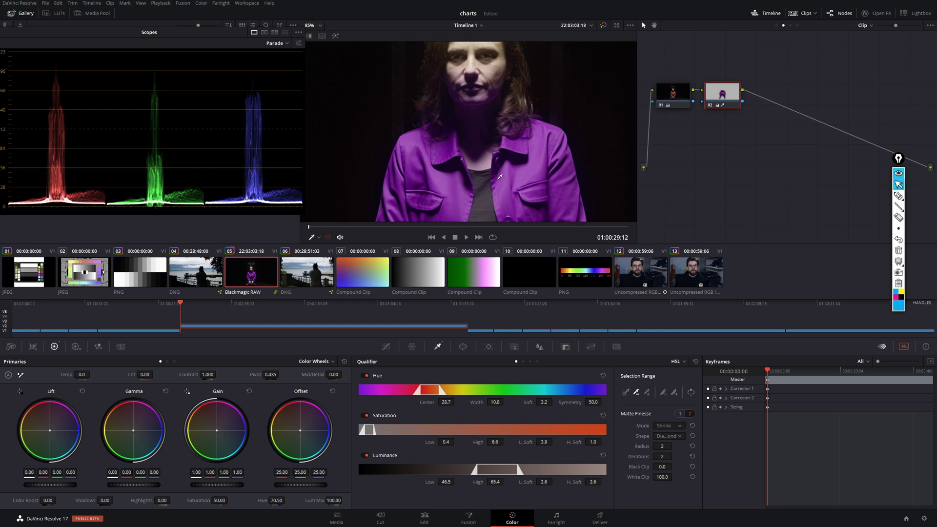
# - Try a linear and a circular Power Window on node 02, and disable both again
pyautogui.click(464, 347)
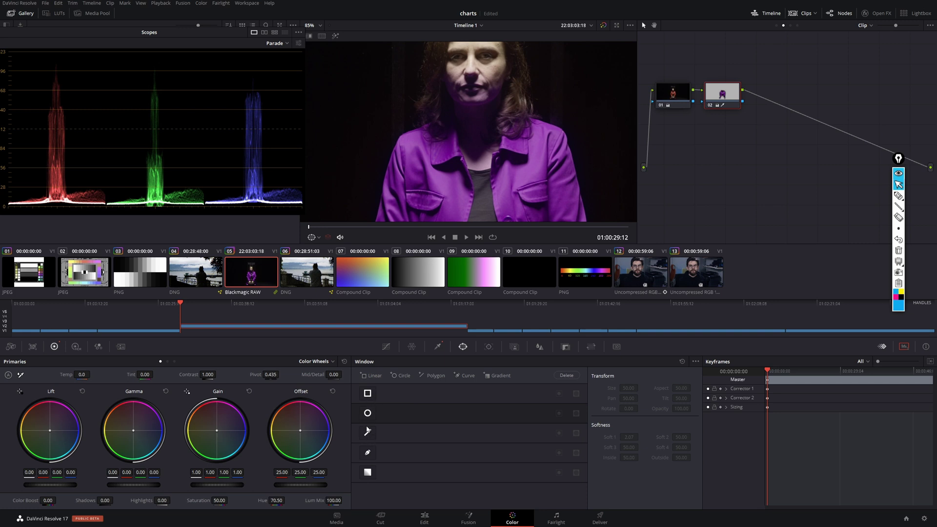
pyautogui.click(368, 394)
pyautogui.scroll(-5, 469, 205)
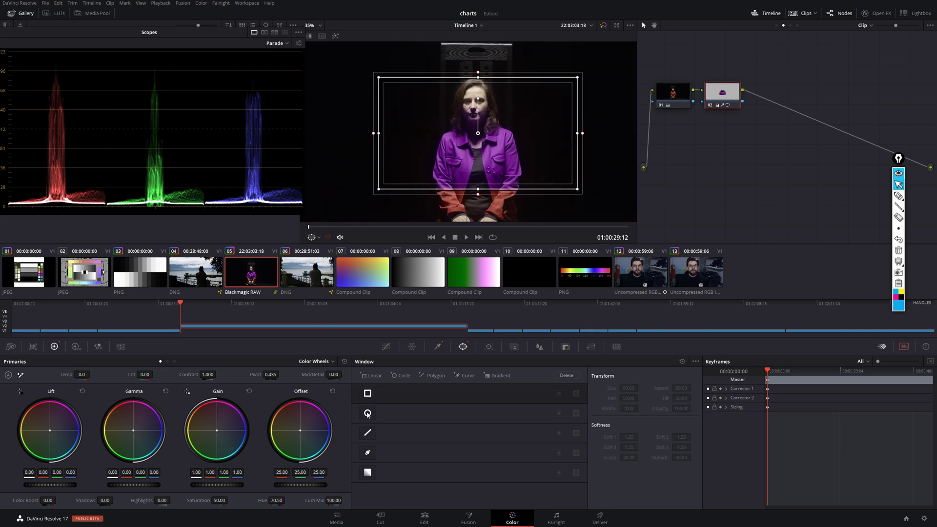
pyautogui.click(367, 394)
pyautogui.click(367, 413)
pyautogui.click(366, 394)
pyautogui.click(367, 413)
pyautogui.click(367, 394)
# - Try a polygon window on the woman with one lower corner pulled inward, and disable it again
pyautogui.click(371, 433)
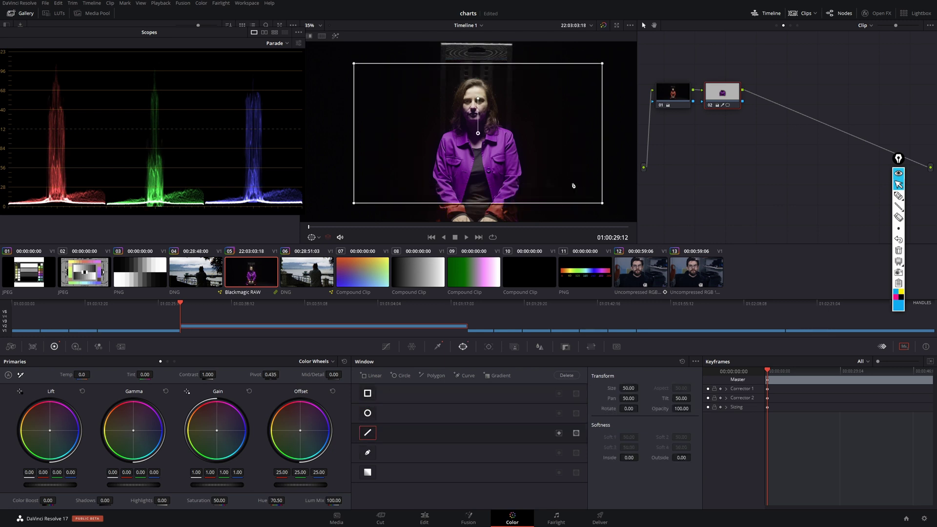
pyautogui.moveTo(602, 202); pyautogui.dragTo(543, 170)
pyautogui.click(367, 432)
# - Try a gradient window with its Soft 1 extended to 3.41 and rotation at 0.50, and disable it again
pyautogui.click(369, 472)
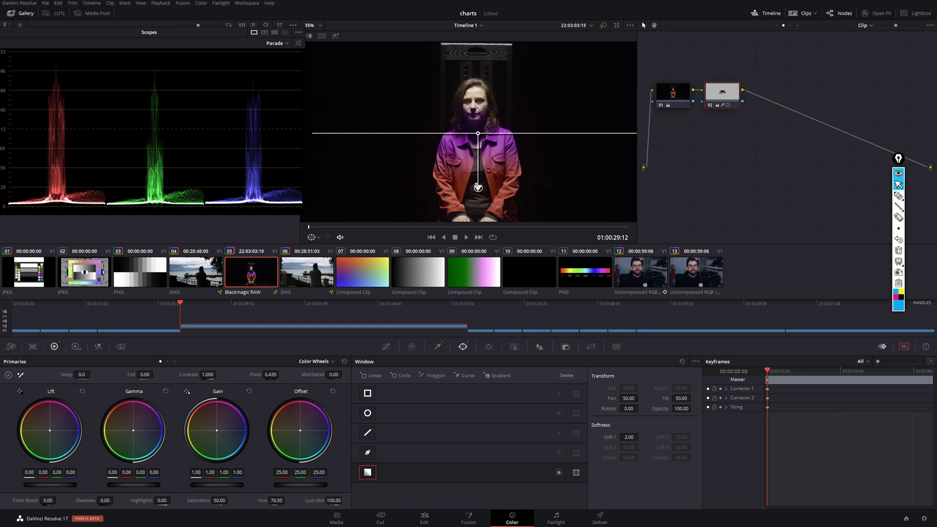
pyautogui.moveTo(478, 187); pyautogui.dragTo(451, 296)
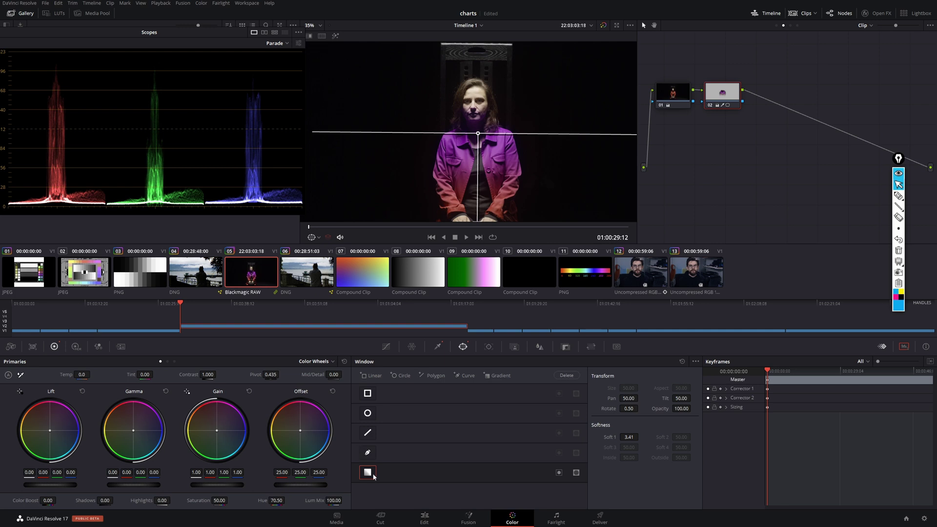
pyautogui.click(367, 472)
# - Exclude the face and neck with an inverted curve window, softened with Soft 1 at 1.02, Inside 0.86 and Outside 0.20
pyautogui.click(369, 453)
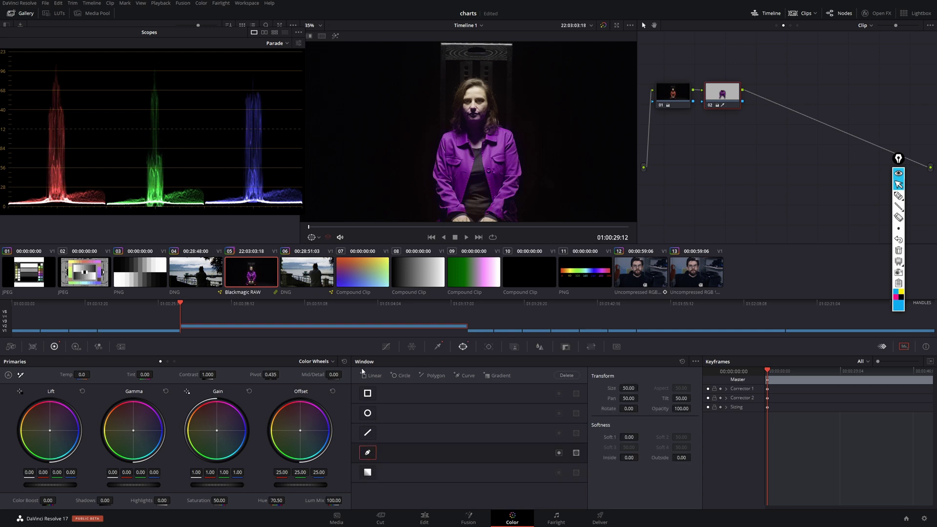
pyautogui.click(481, 142)
pyautogui.moveTo(484, 136)
pyautogui.mouseDown()
pyautogui.moveTo(487, 97)
pyautogui.moveTo(468, 88)
pyautogui.moveTo(465, 115)
pyautogui.moveTo(482, 144)
pyautogui.mouseUp()
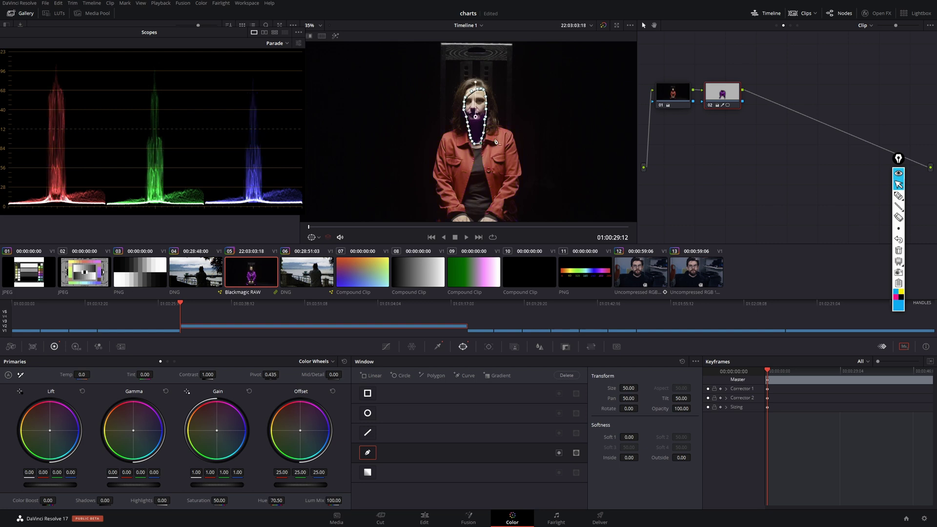
pyautogui.click(559, 453)
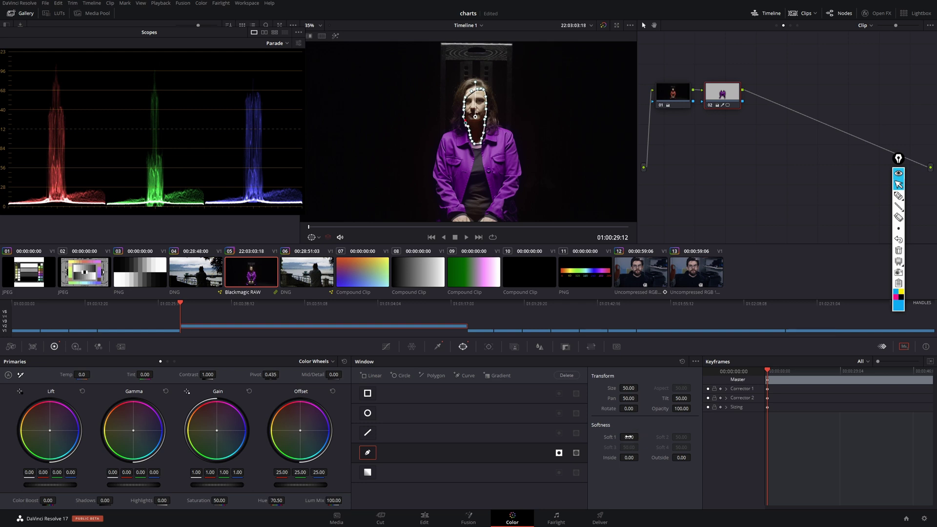
pyautogui.moveTo(640, 436); pyautogui.dragTo(640, 437)
pyautogui.moveTo(639, 457); pyautogui.dragTo(685, 456)
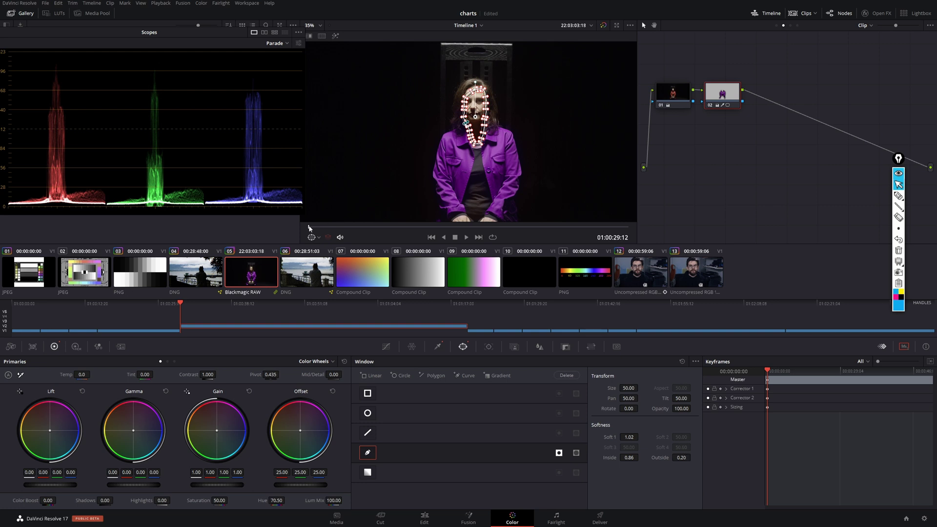
# - Scrub the clip to check the face window against the head movement, mark and clear the problem area, and return to the first frame
pyautogui.moveTo(309, 227); pyautogui.dragTo(354, 297)
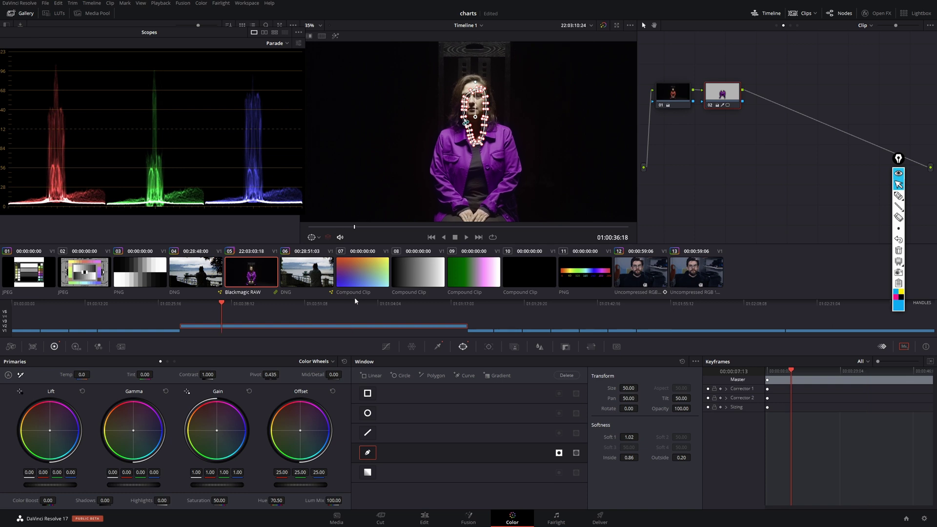
pyautogui.moveTo(355, 227); pyautogui.dragTo(337, 235)
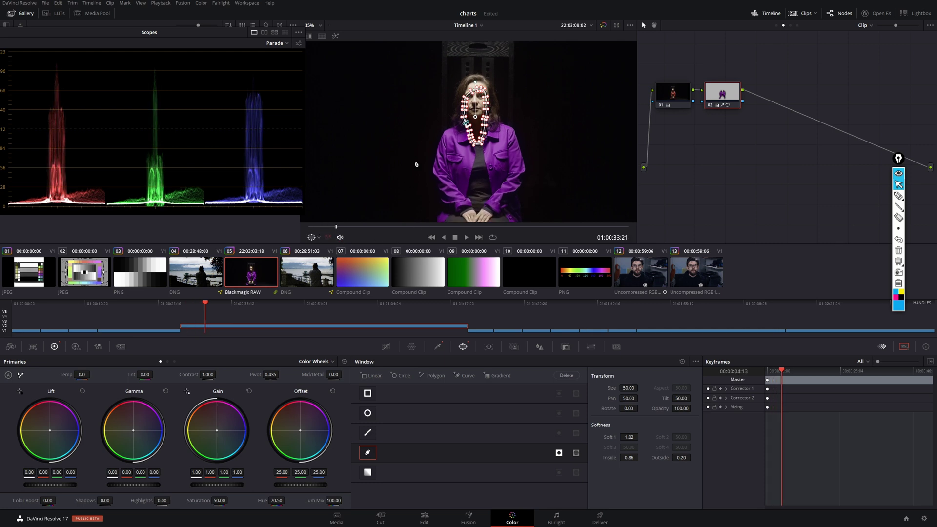
pyautogui.click(898, 195)
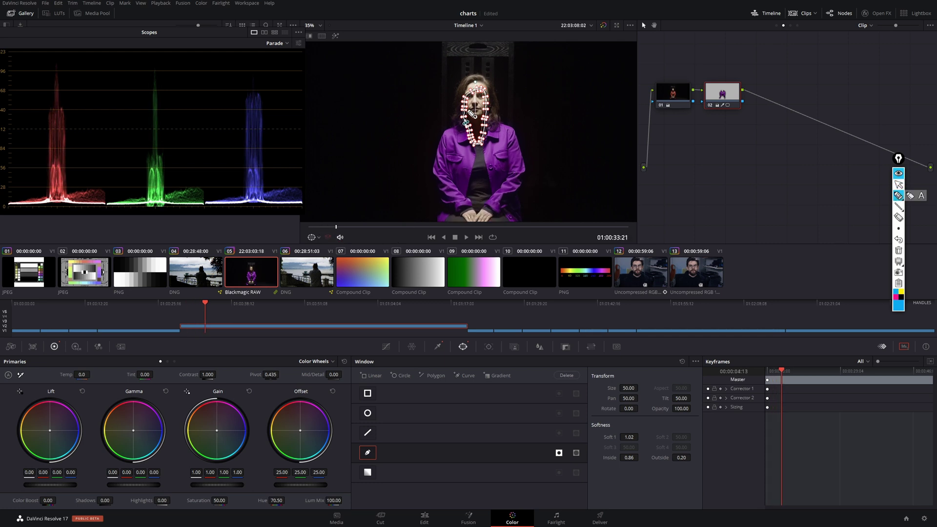
pyautogui.moveTo(467, 121); pyautogui.dragTo(465, 130)
pyautogui.click(898, 185)
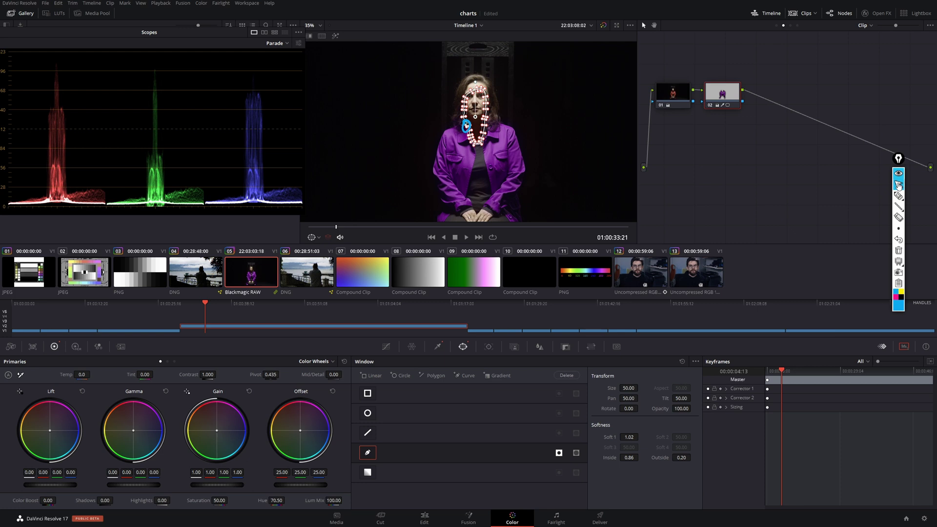
pyautogui.click(898, 250)
pyautogui.moveTo(336, 227); pyautogui.dragTo(294, 231)
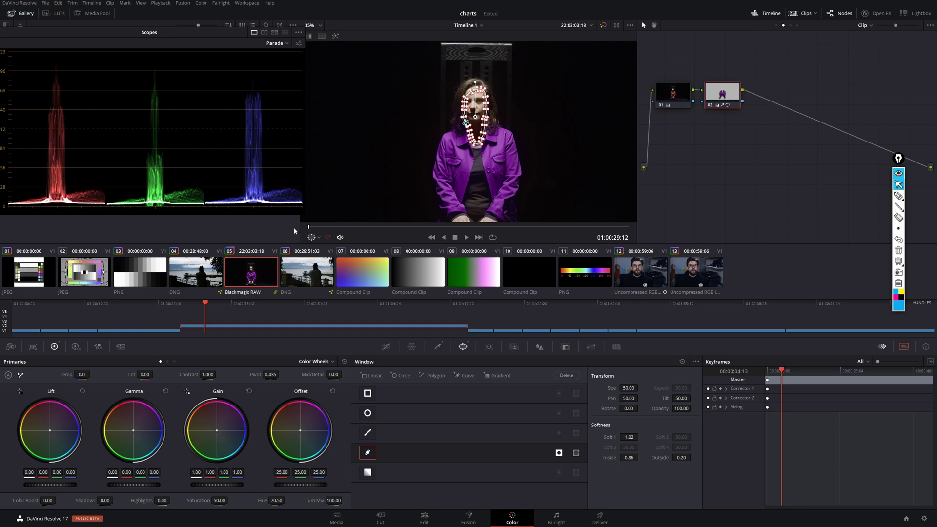
# - Track the face window forward through the clip with Zoom tracking disabled
pyautogui.click(490, 347)
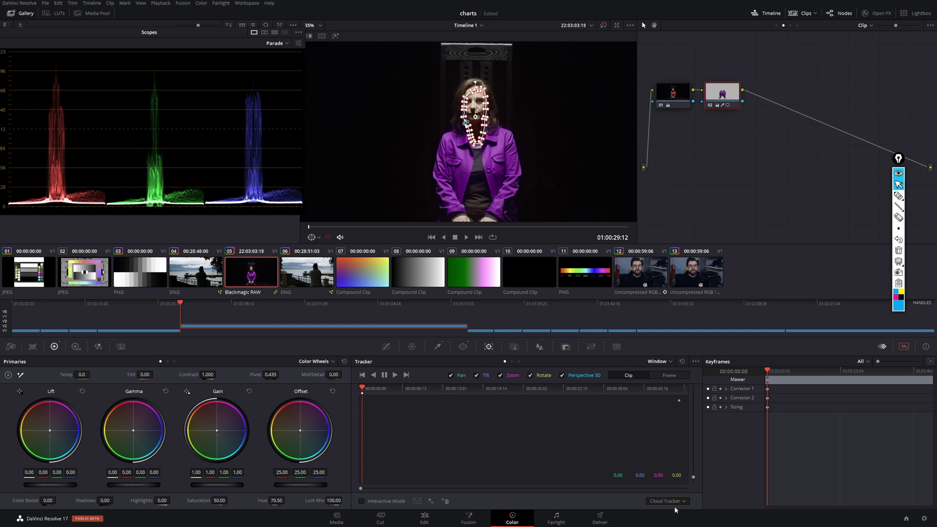
pyautogui.click(507, 376)
pyautogui.click(396, 376)
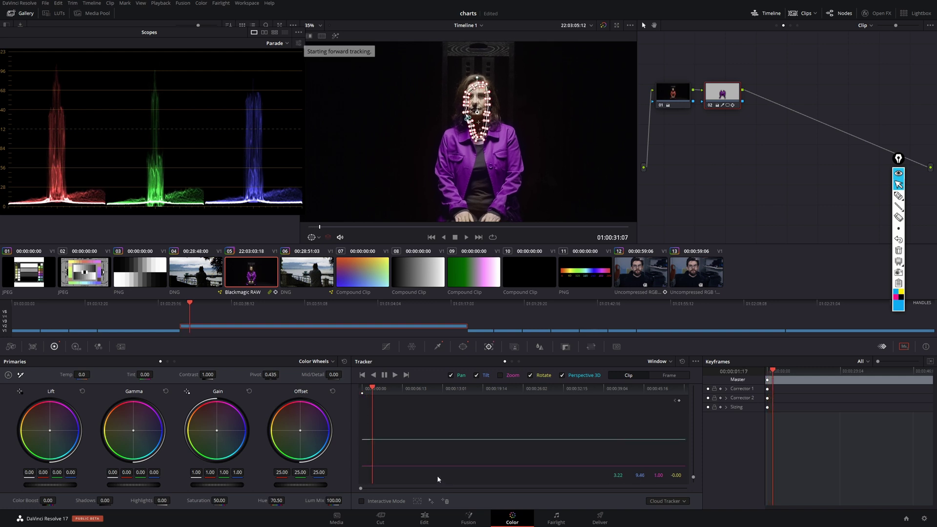
pyautogui.click(898, 195)
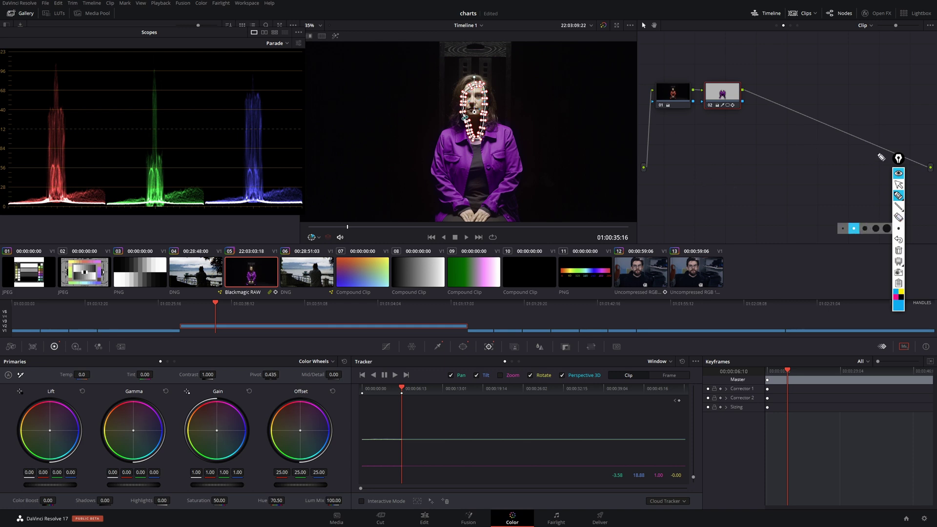
pyautogui.click(898, 184)
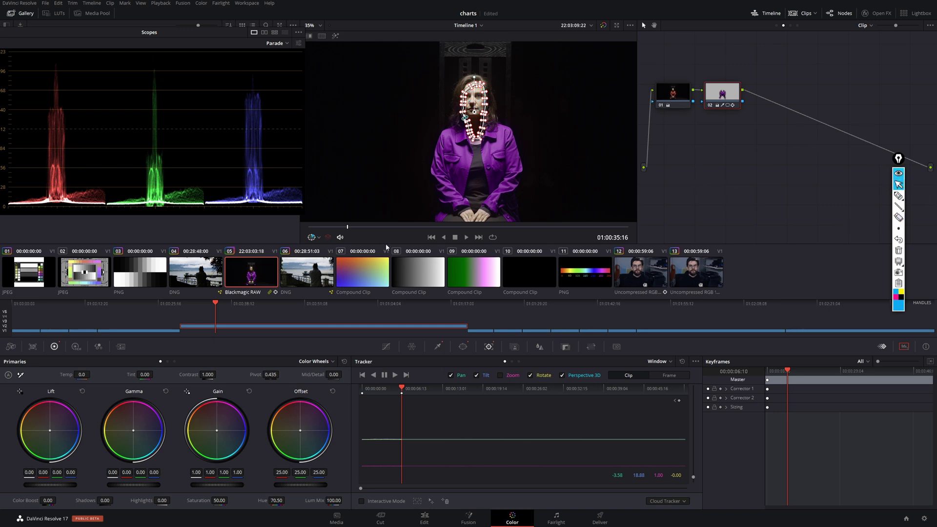
# - Hide the window outline, scrub back toward the clip's start to review the result, and show the outline again
pyautogui.click(319, 237)
pyautogui.click(331, 255)
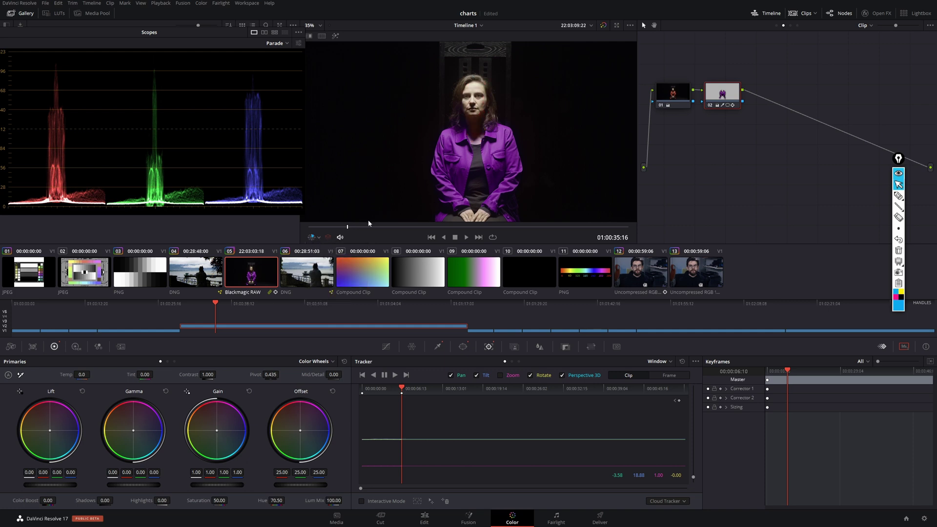
pyautogui.moveTo(356, 229); pyautogui.dragTo(313, 228)
pyautogui.click(313, 237)
pyautogui.click(331, 271)
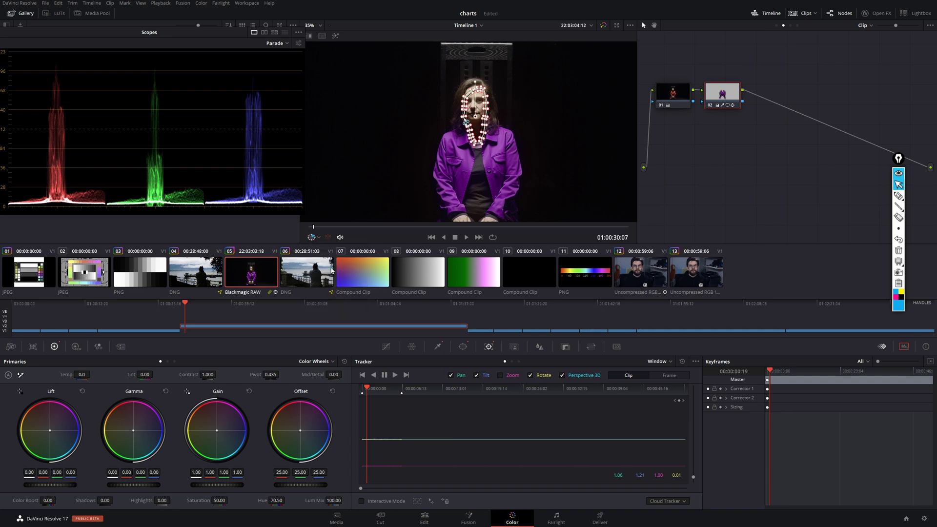
pyautogui.click(315, 227)
pyautogui.moveTo(314, 227)
pyautogui.mouseDown()
pyautogui.moveTo(334, 233)
pyautogui.moveTo(310, 232)
pyautogui.mouseUp()
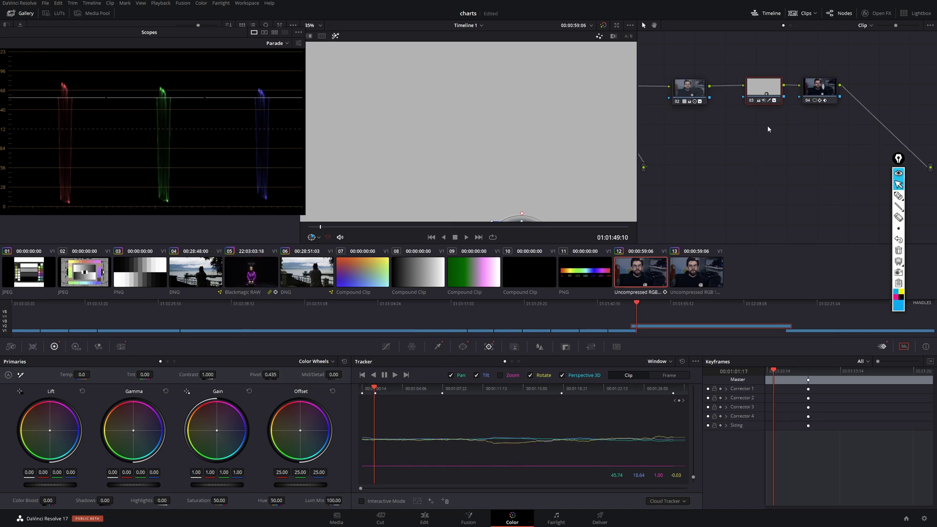
# - Compare the portrait clip with node 02 disabled and enabled, and select node 03
pyautogui.click(686, 90)
pyautogui.hotkey('ctrl', 'd')
pyautogui.hotkey('ctrl', 'd')
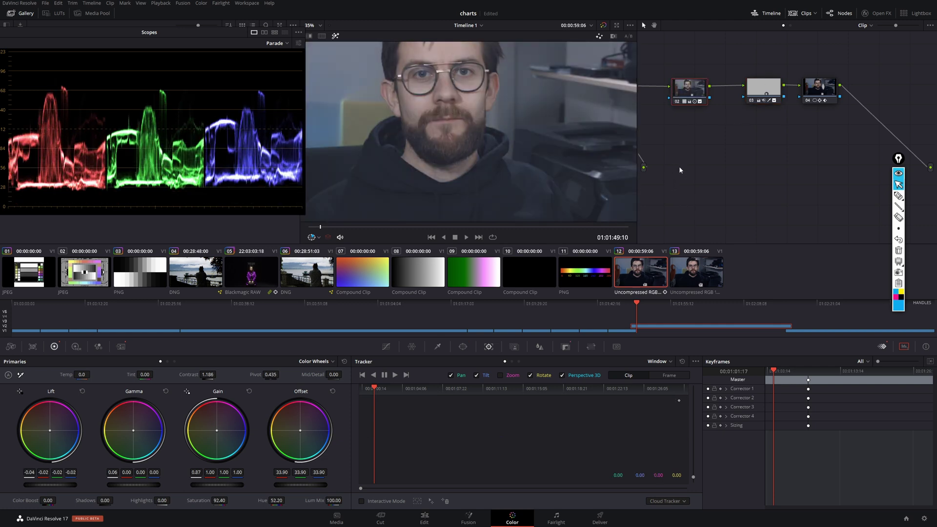
pyautogui.hotkey('ctrl', 'd')
pyautogui.hotkey('ctrl', 'd')
pyautogui.scroll(-2, 505, 110)
pyautogui.click(765, 89)
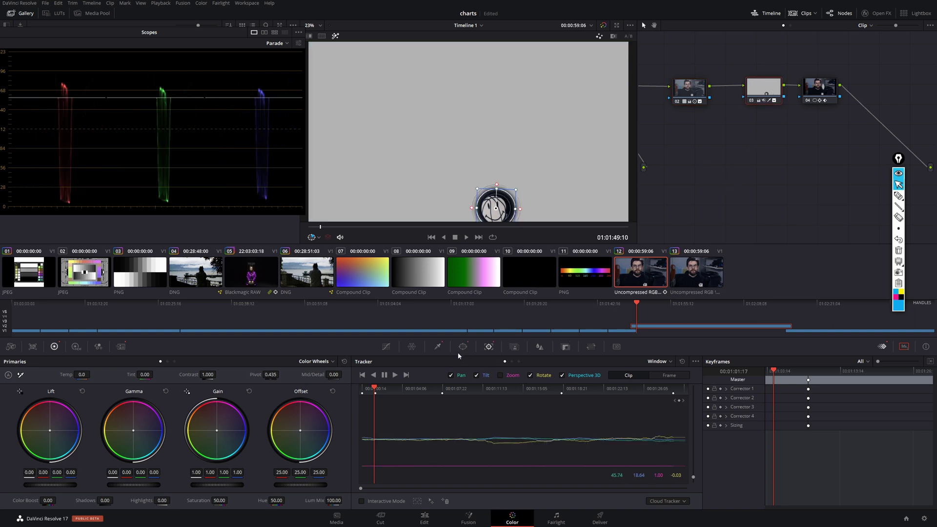
# - Review node 03's circular window around the hoodie logo and scrub through its tracking data
pyautogui.click(463, 347)
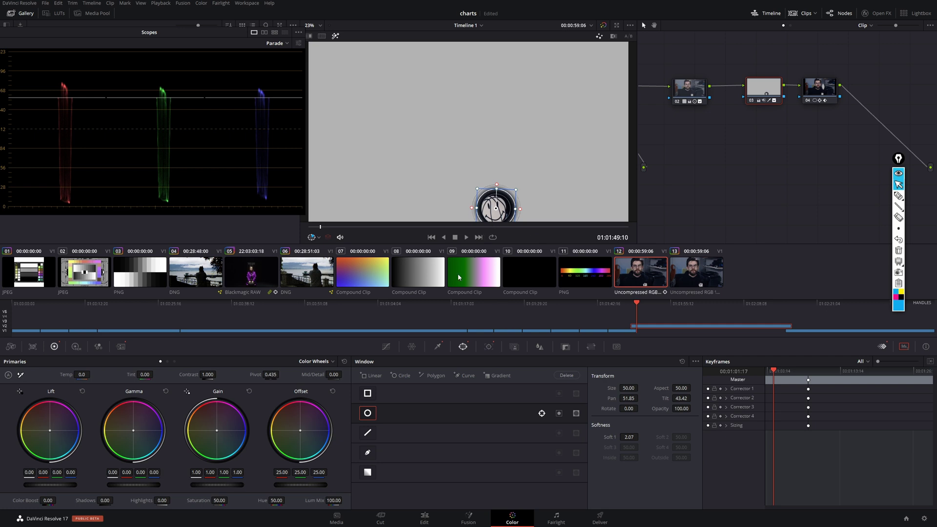
pyautogui.click(488, 346)
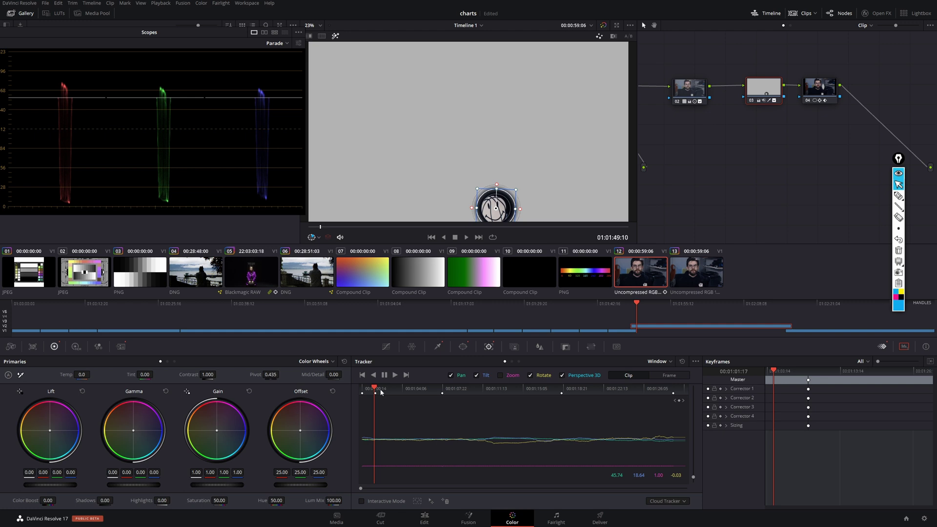
pyautogui.moveTo(381, 390); pyautogui.dragTo(500, 393)
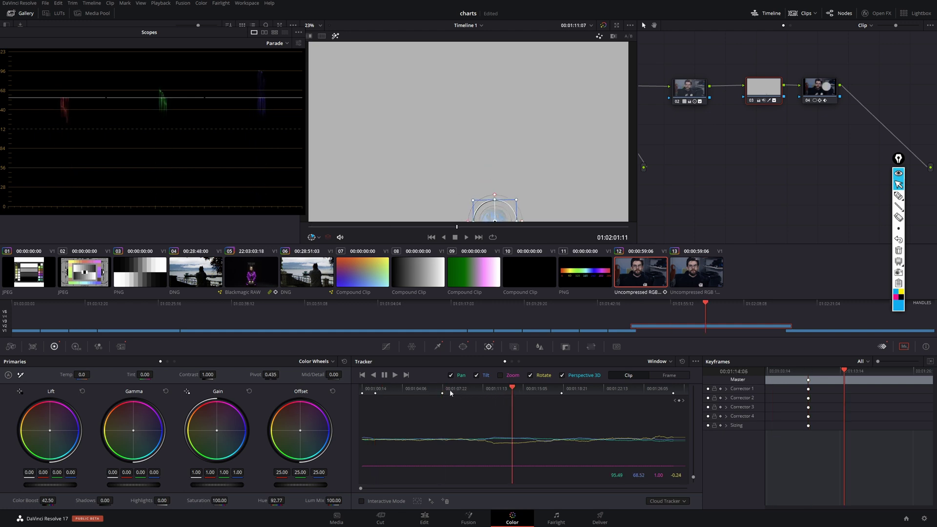
pyautogui.moveTo(379, 389); pyautogui.dragTo(362, 390)
# - Show node 03's HSL qualifier and scrub the clip to 01:01:54:23 with the highlight off
pyautogui.click(438, 346)
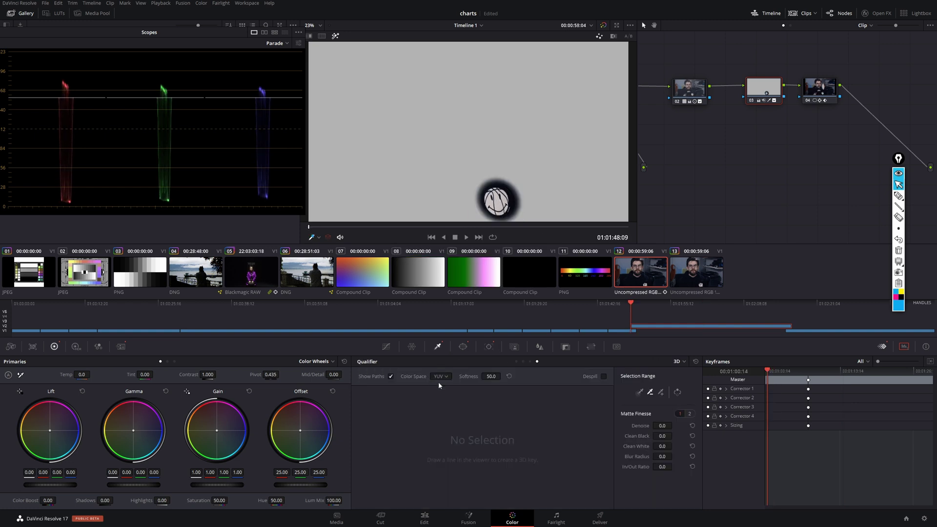
pyautogui.click(515, 361)
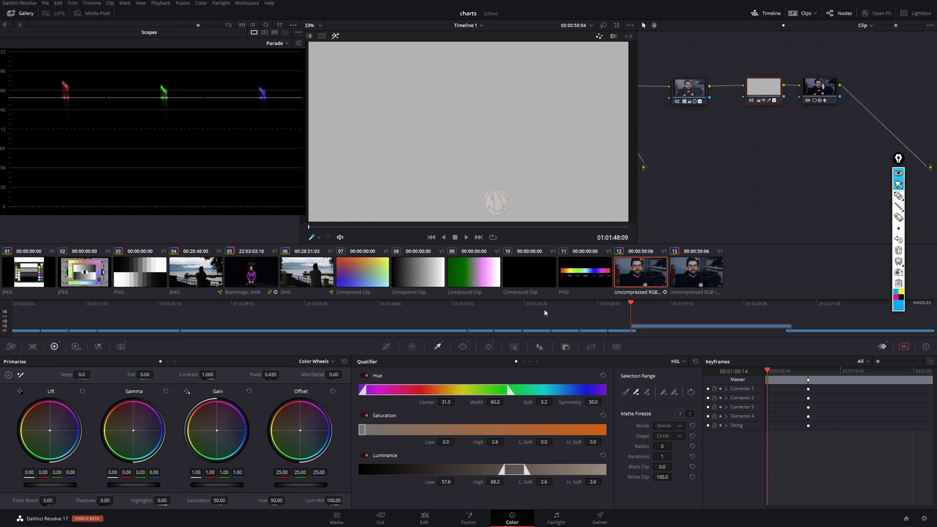
pyautogui.moveTo(639, 305); pyautogui.dragTo(669, 307)
pyautogui.hotkey('shift', 'h')
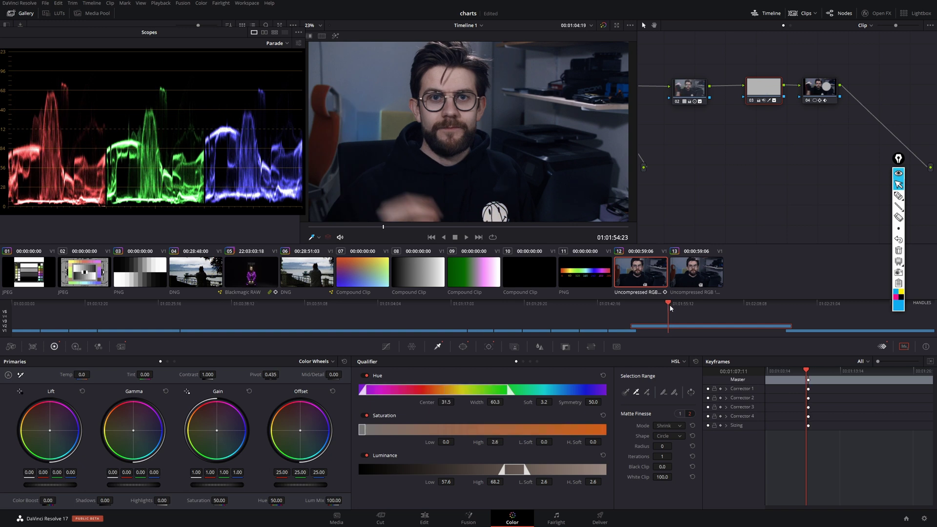
# - Step between frames 01:01:55:08 and 01:01:55:09 to compare the logo's color and node 03's settings across the keyframe
pyautogui.click(670, 306)
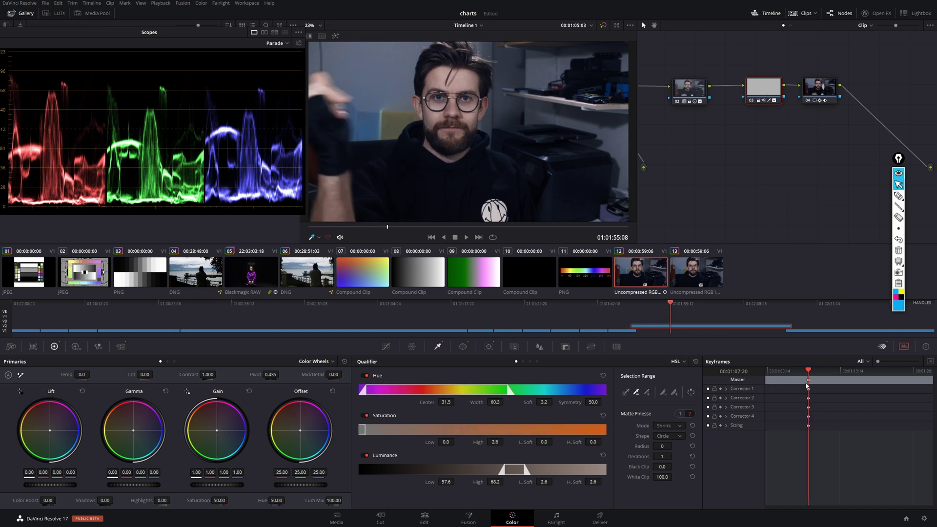
pyautogui.press('Right')
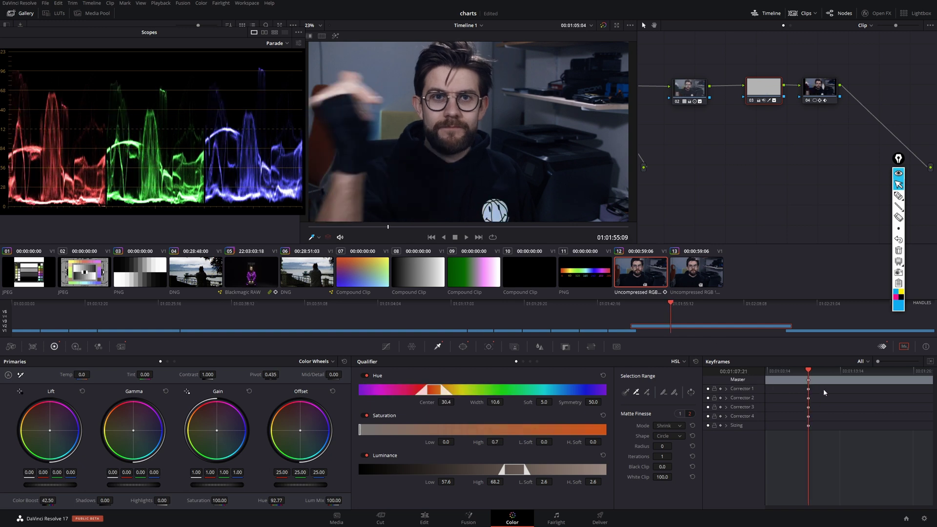
pyautogui.press('Left')
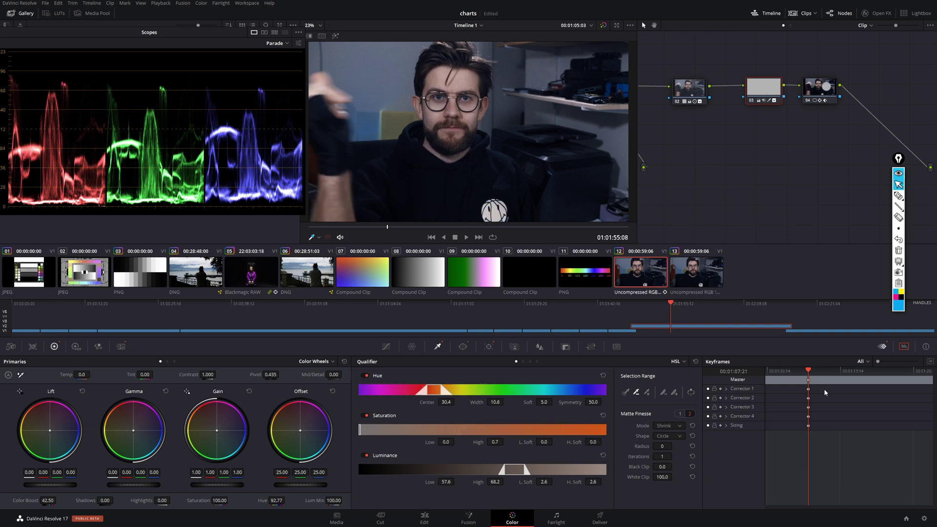
pyautogui.press('Right')
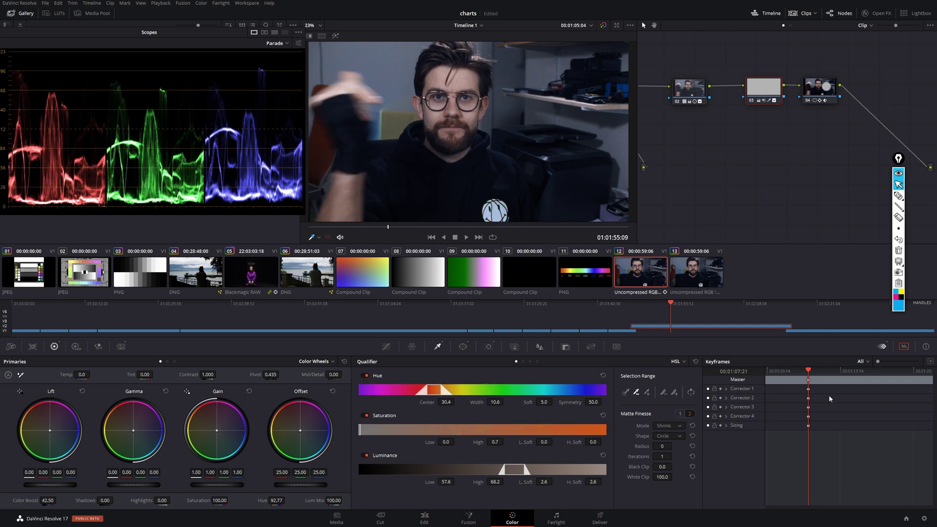